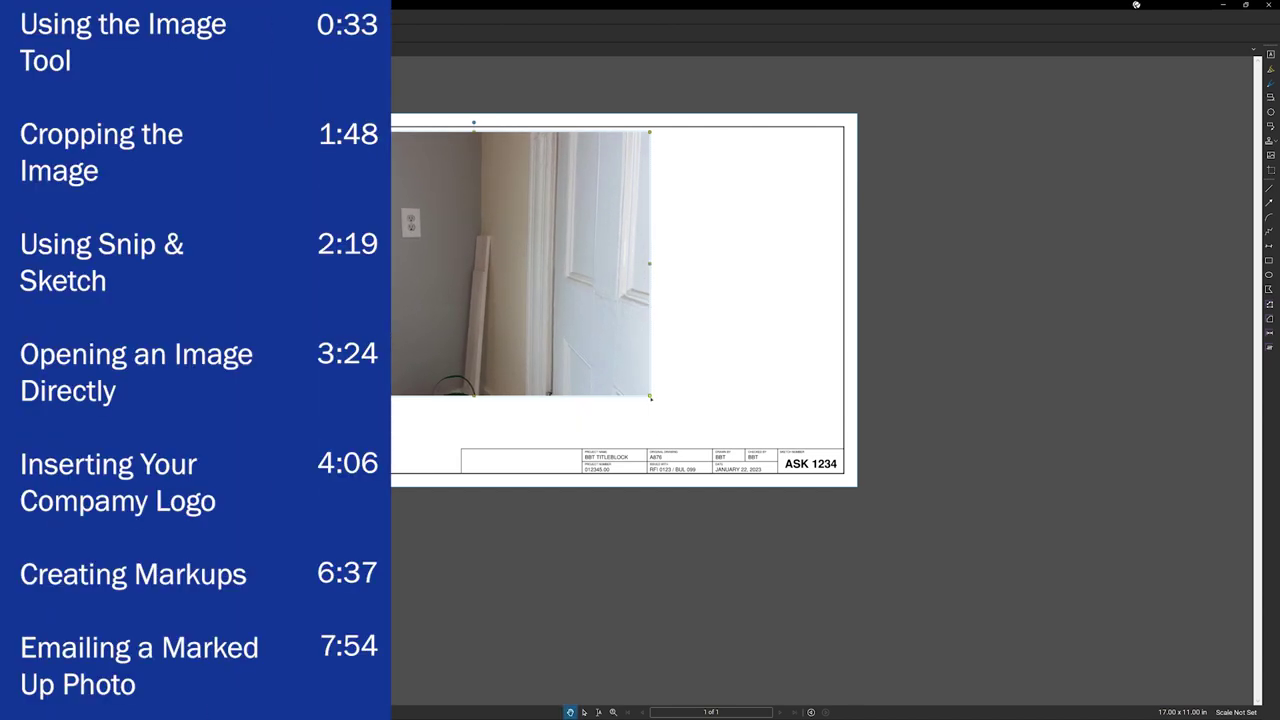
# Preview the workflow: place an image, open it via File > Open, add the logo, paste into Gmail.
pyautogui.moveTo(447, 129); pyautogui.dragTo(1049, 555)
pyautogui.click(413, 705)
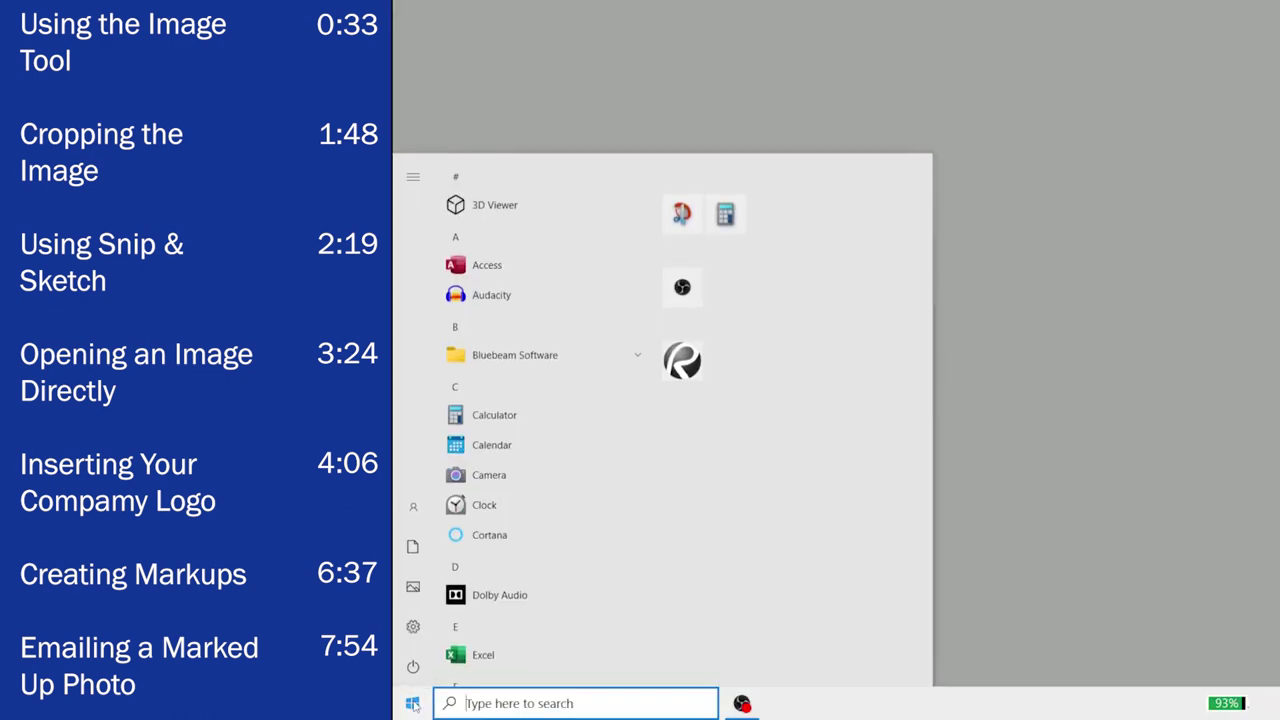
pyautogui.write('snip')
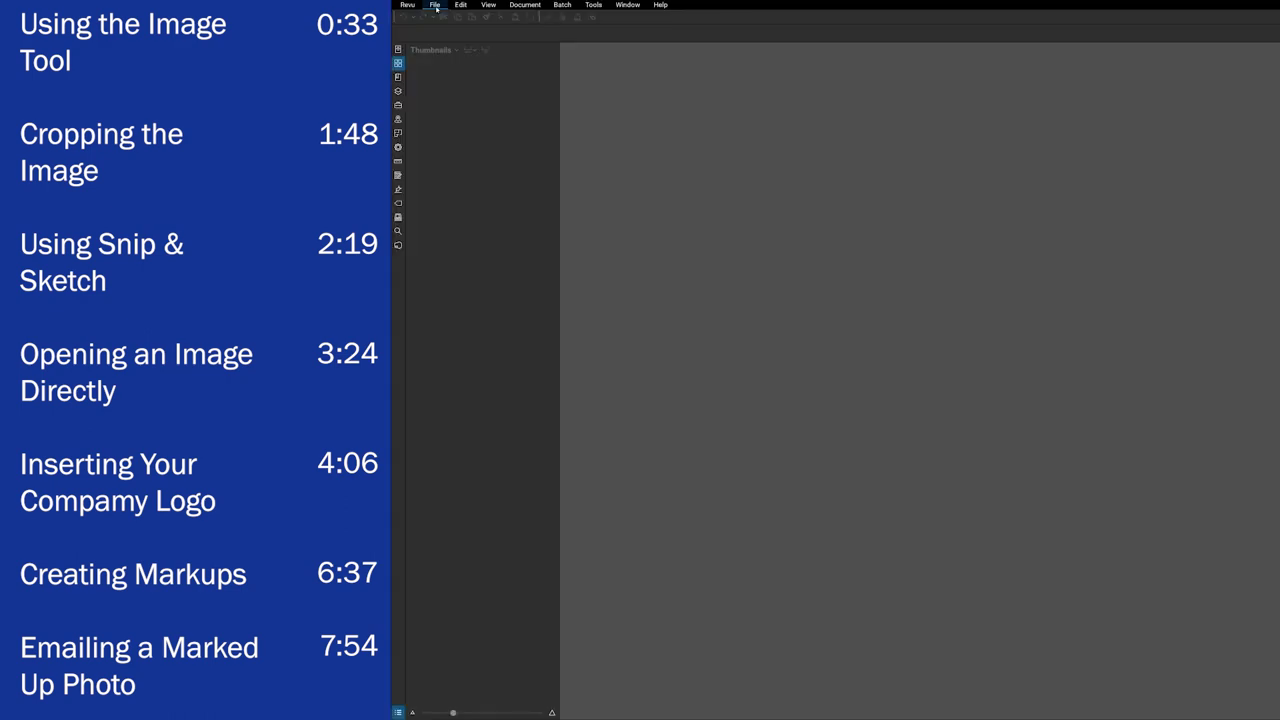
pyautogui.click(436, 6)
pyautogui.click(441, 37)
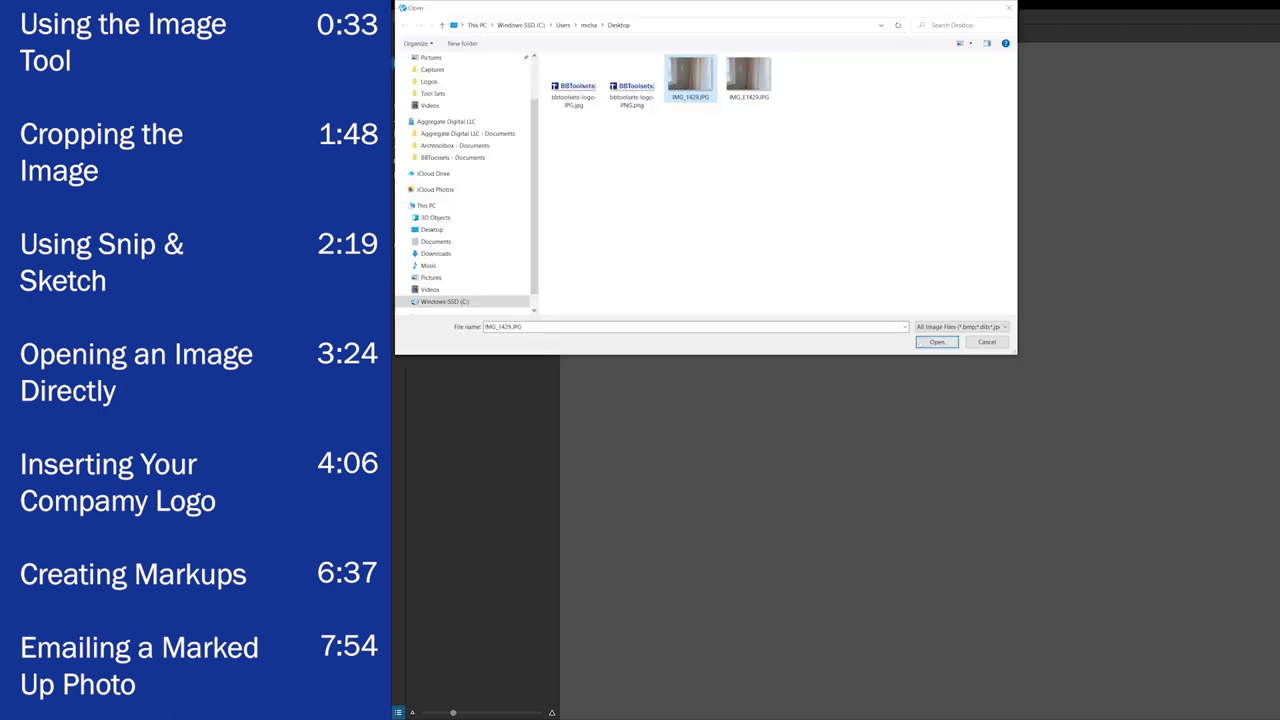
pyautogui.click(940, 343)
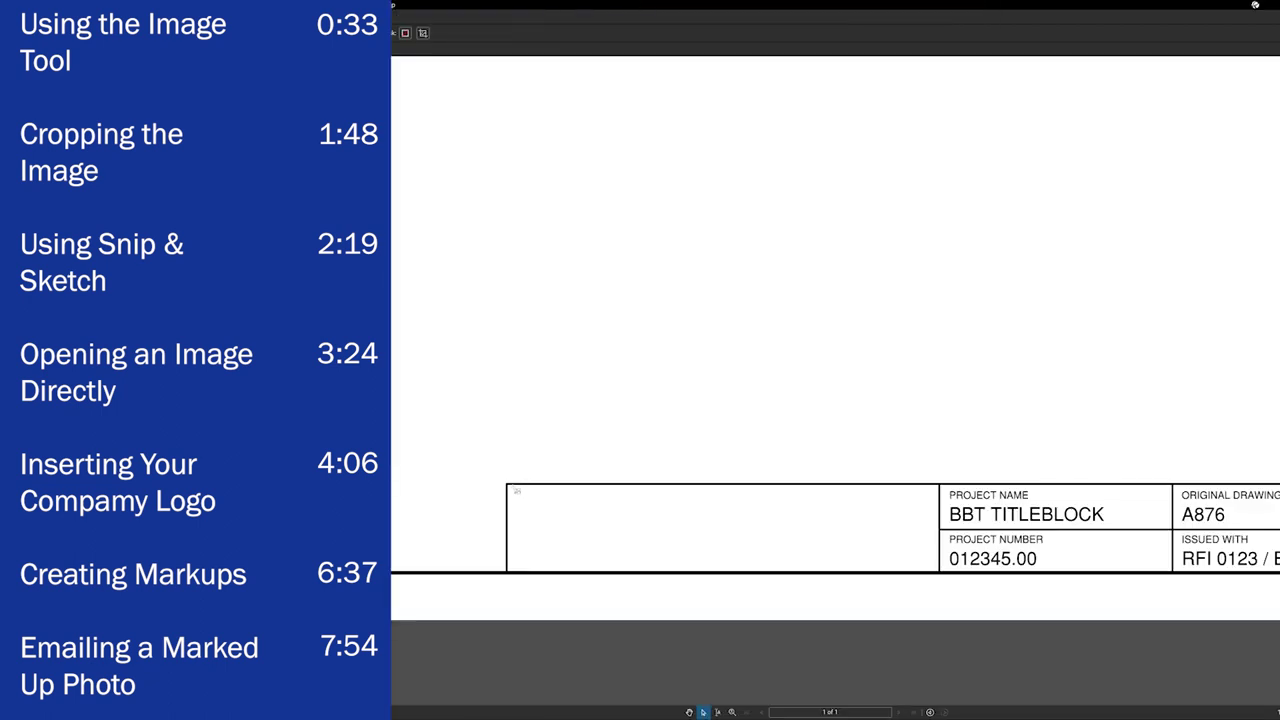
pyautogui.moveTo(514, 490)
pyautogui.mouseDown()
pyautogui.moveTo(906, 569)
pyautogui.moveTo(936, 590)
pyautogui.mouseUp()
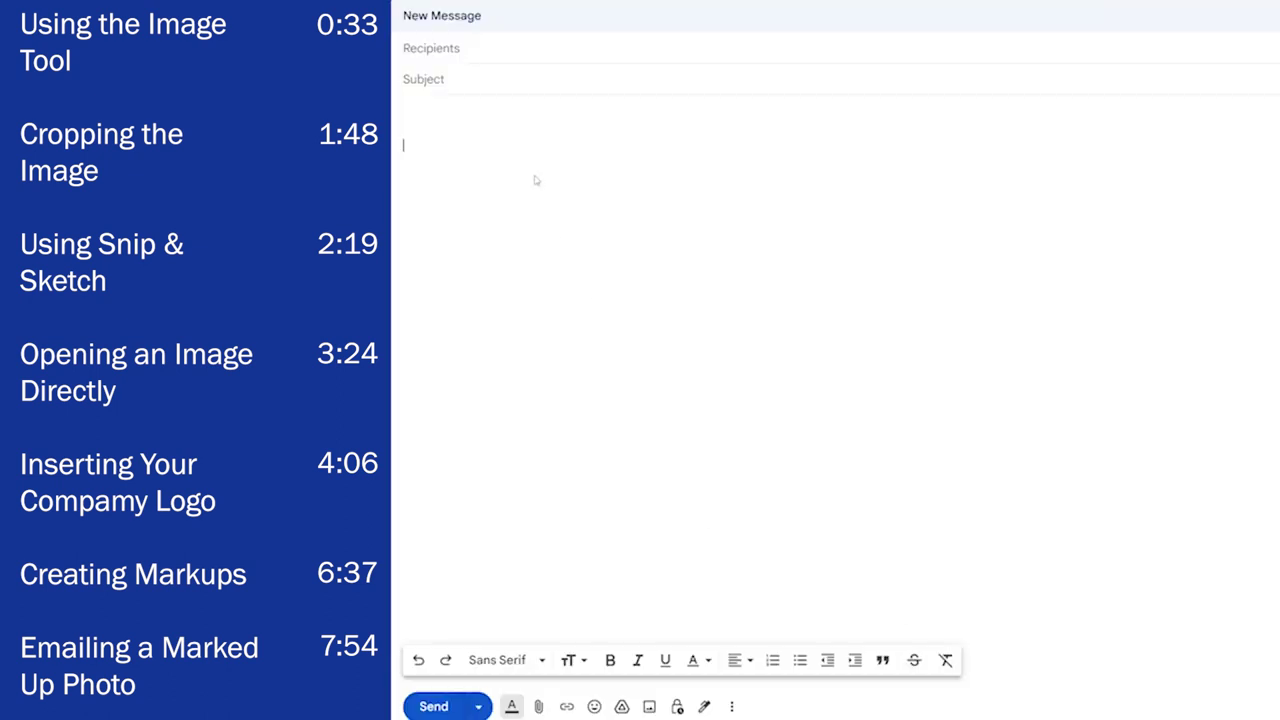
pyautogui.hotkey('ctrl', 'v')
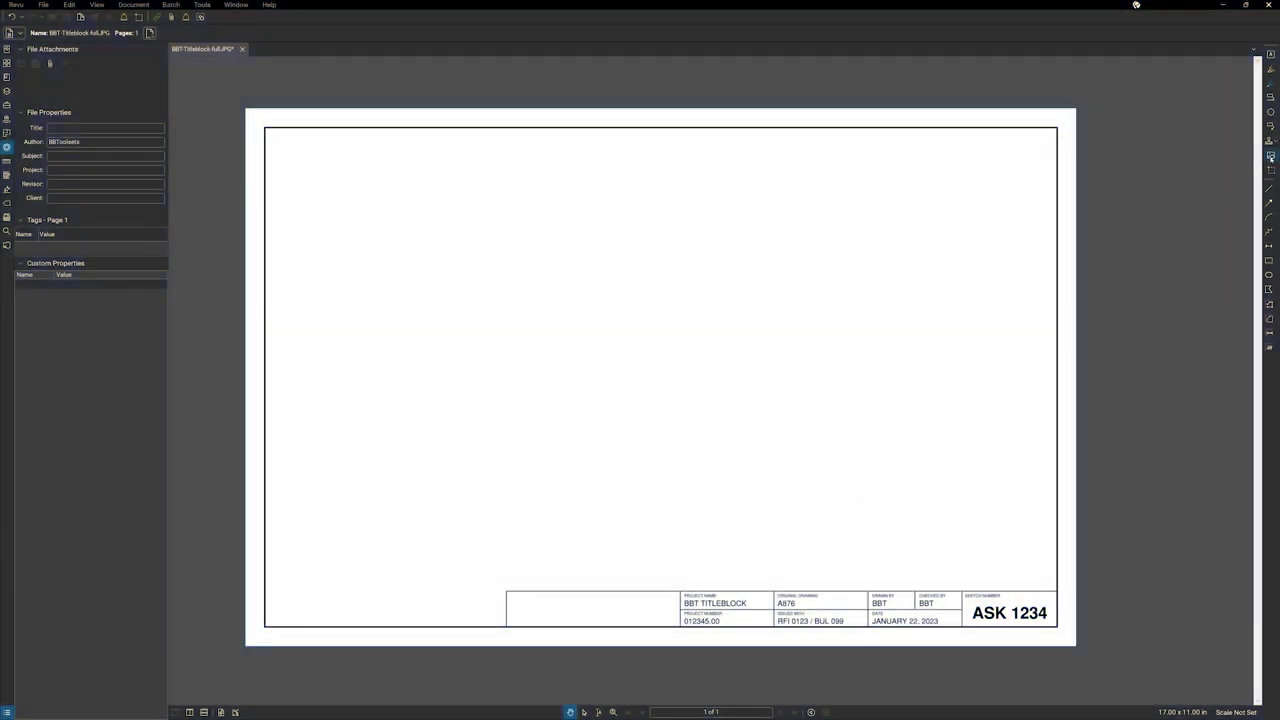
# Place the IMG_1429.JPG room photo, dragging it out from the border's top-left corner.
pyautogui.click(1270, 157)
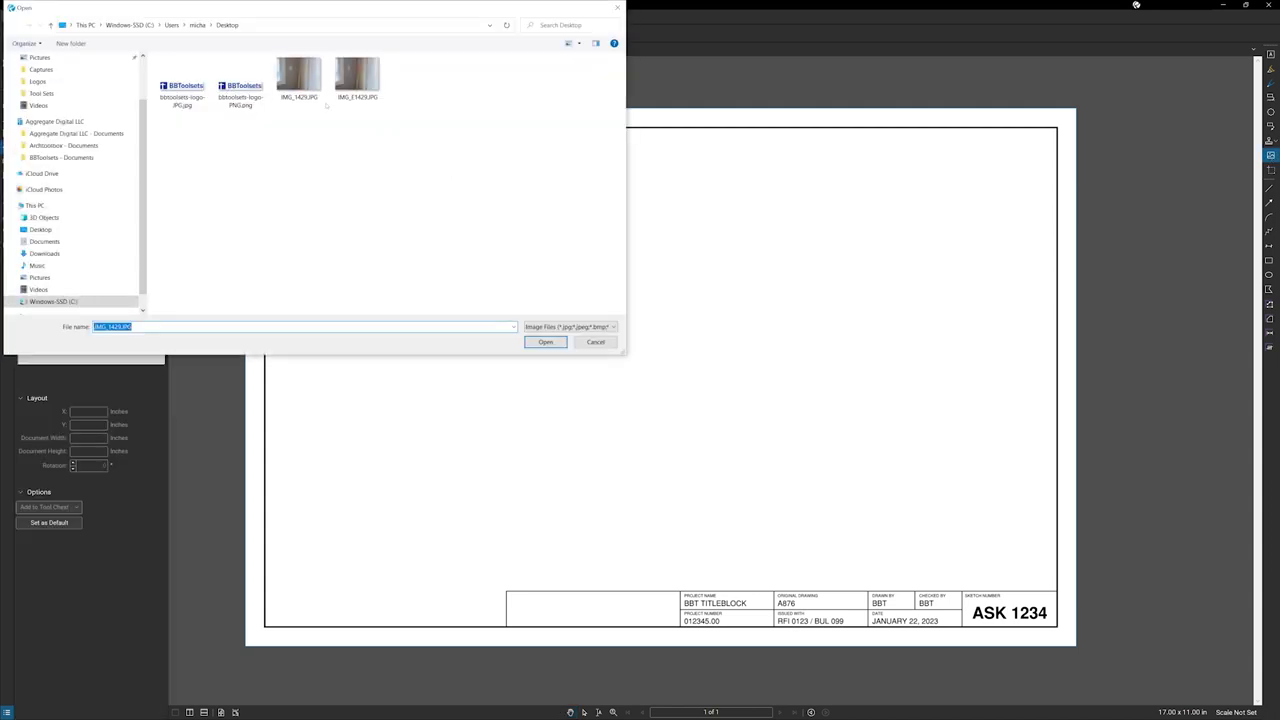
pyautogui.click(301, 80)
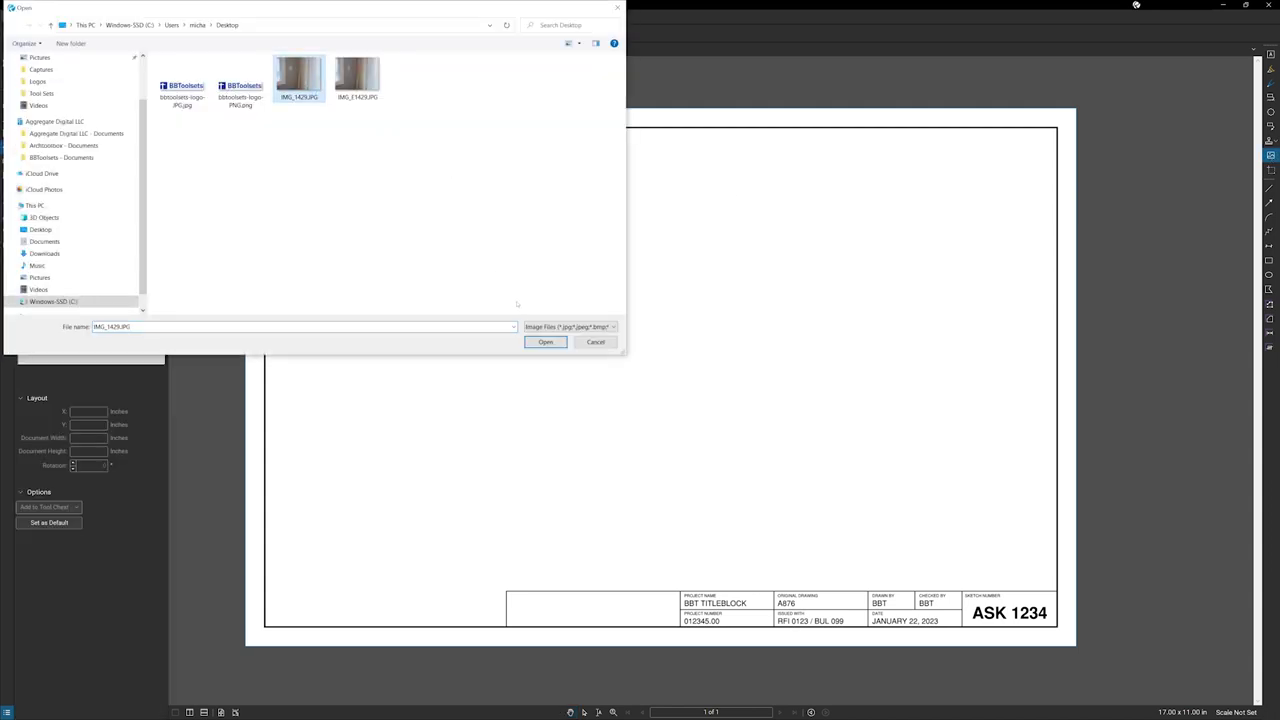
pyautogui.click(545, 342)
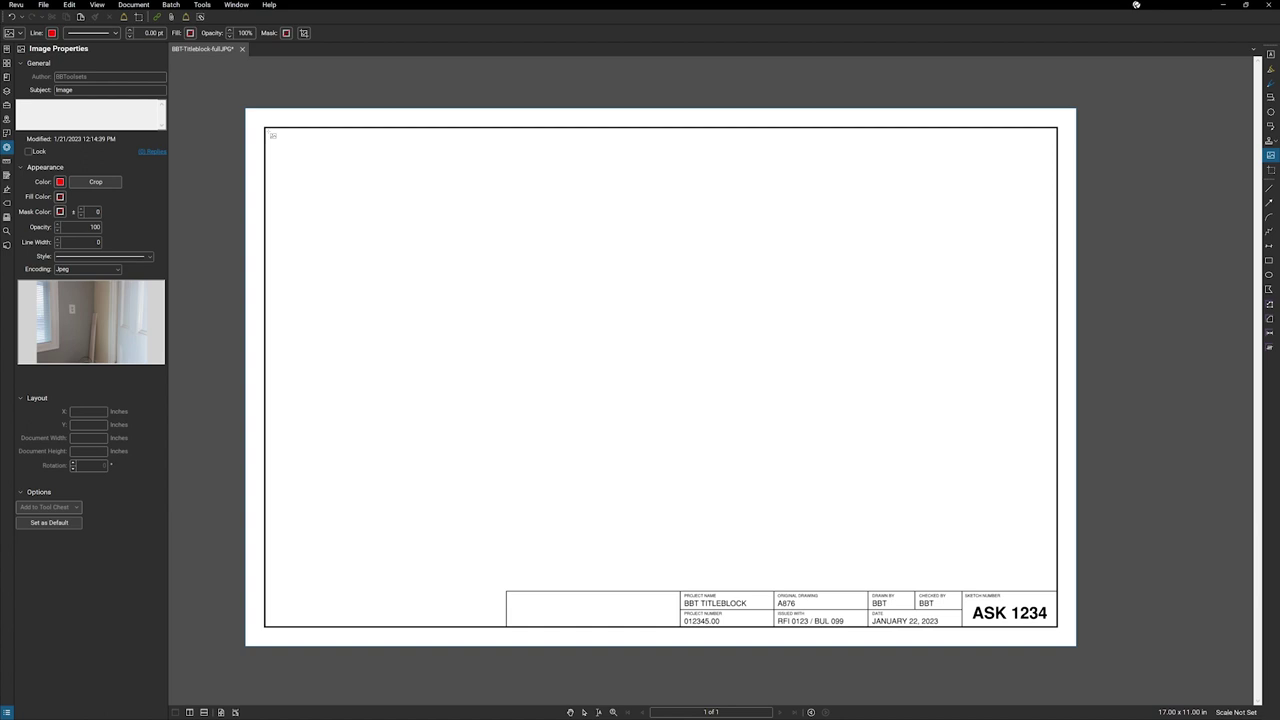
pyautogui.moveTo(271, 134); pyautogui.dragTo(887, 567)
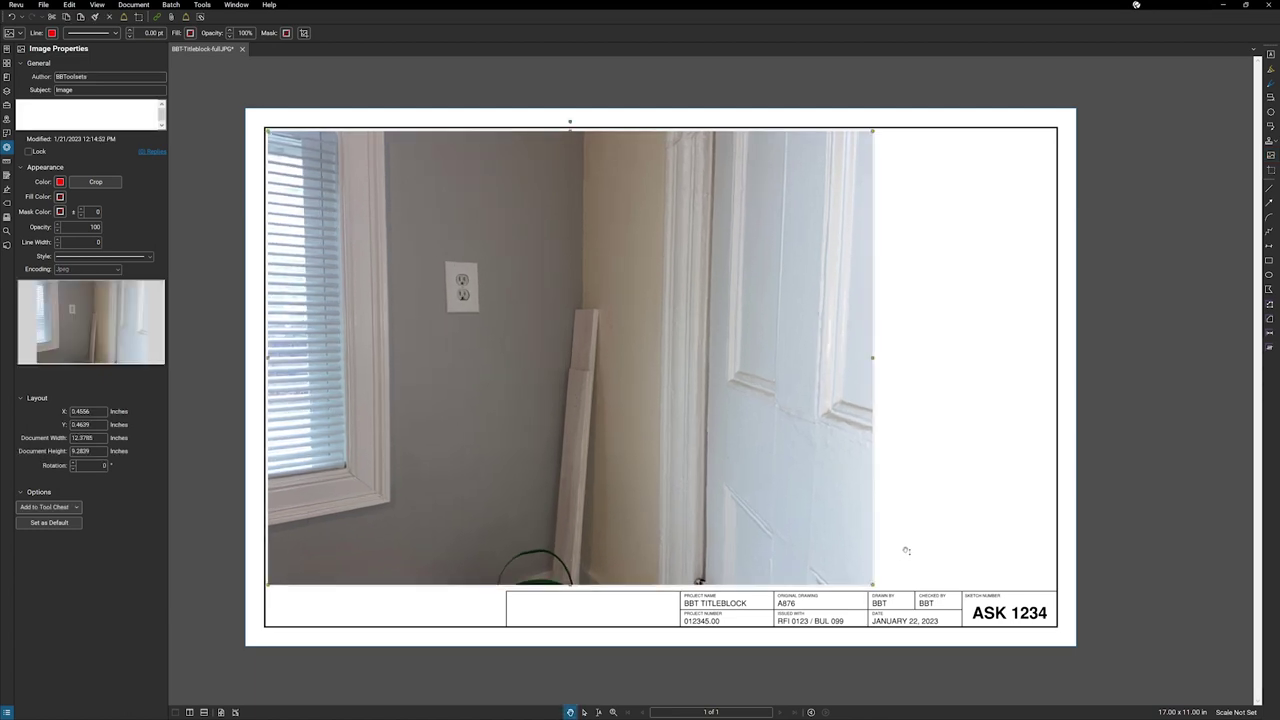
# Re-place IMG_1429 at the sheet's top-left corner at about 12.42 × 9.31 inches.
pyautogui.hotkey('ctrl', 'z')
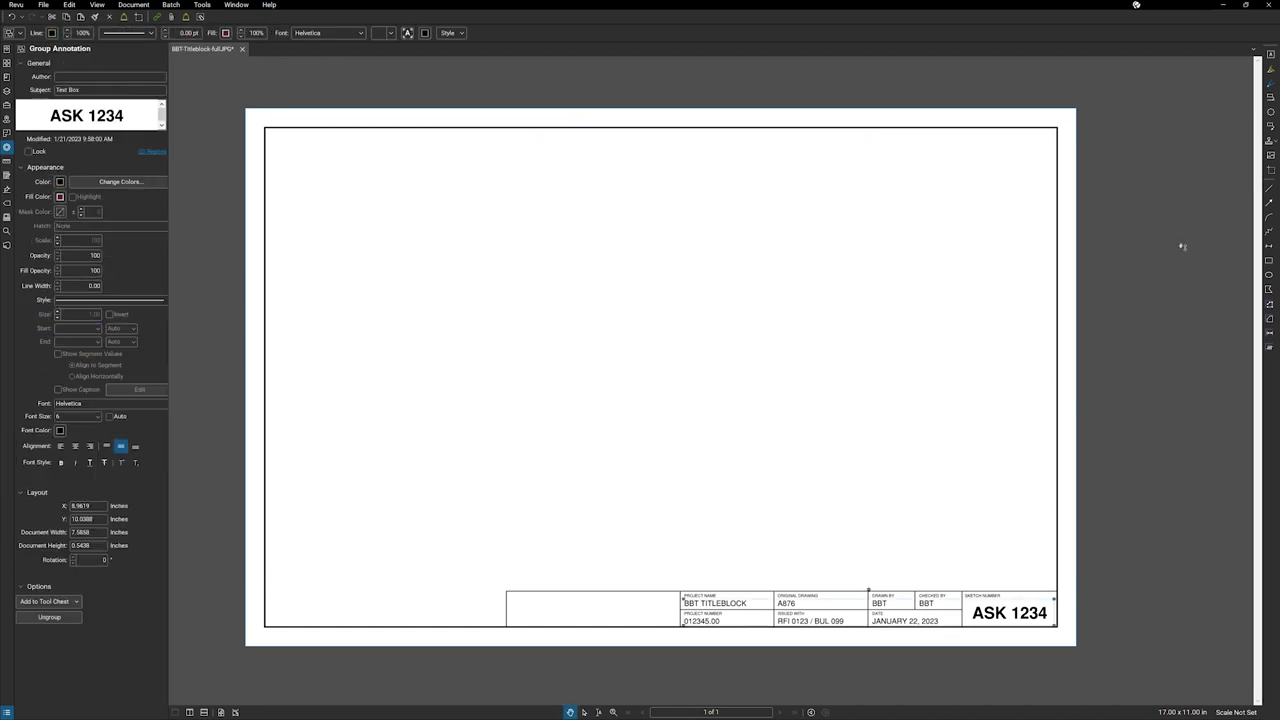
pyautogui.click(1270, 155)
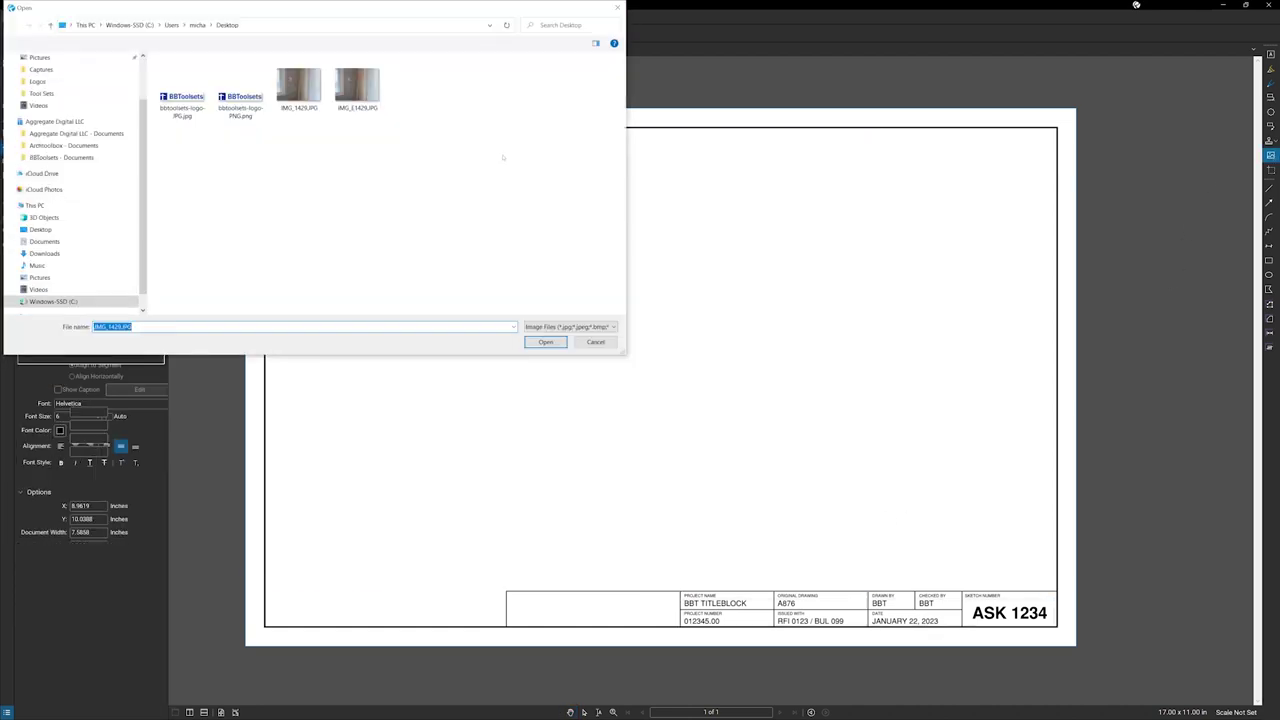
pyautogui.doubleClick(296, 90)
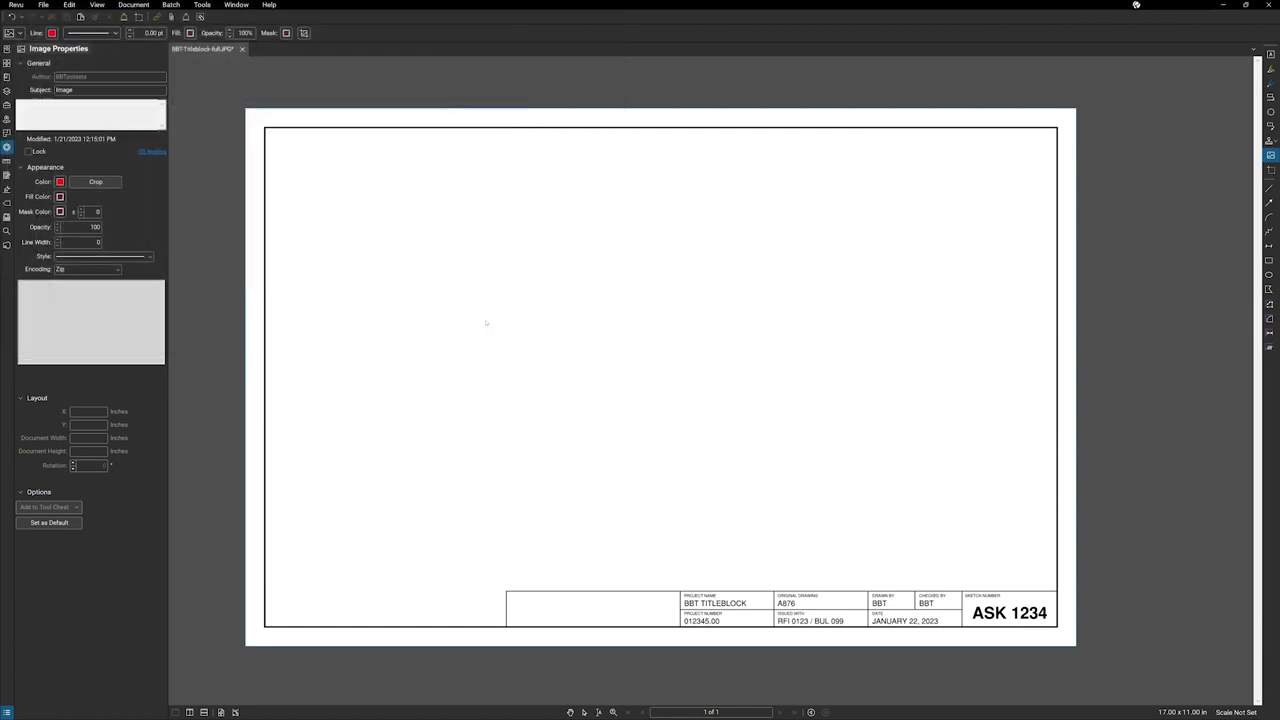
pyautogui.click(272, 136)
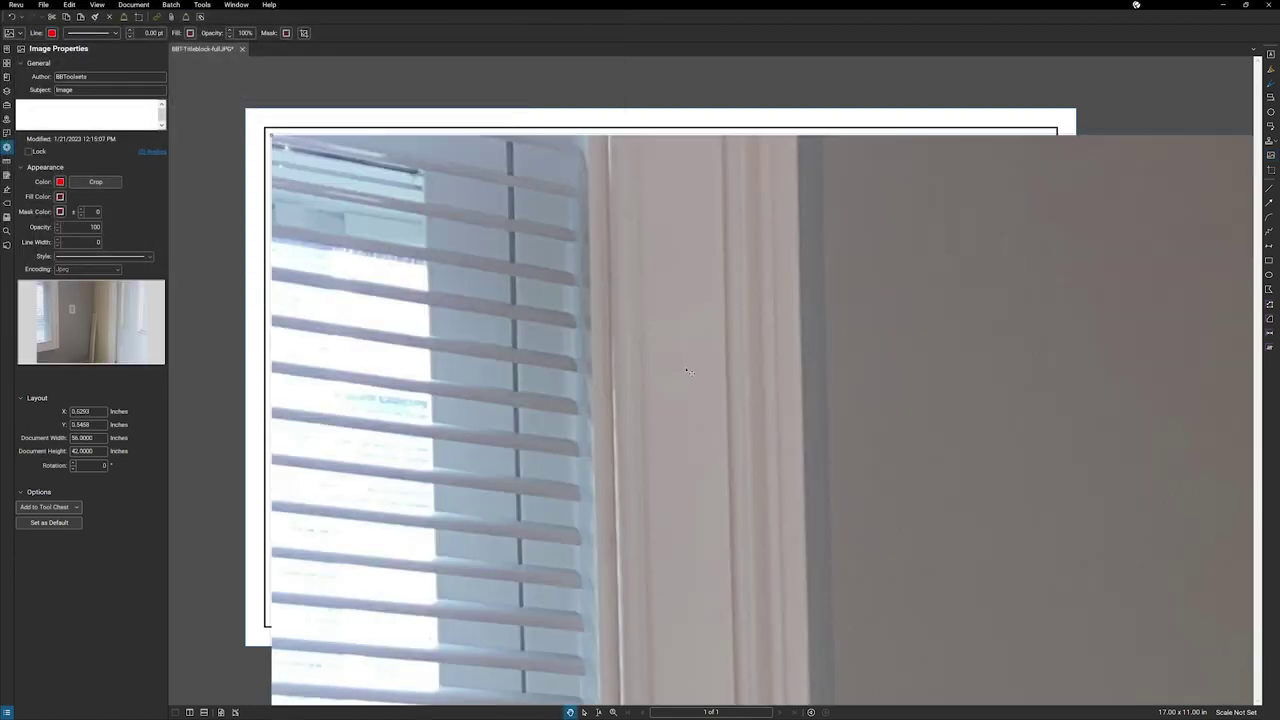
pyautogui.scroll(-5, 688, 372)
pyautogui.scroll(-2, 682, 370)
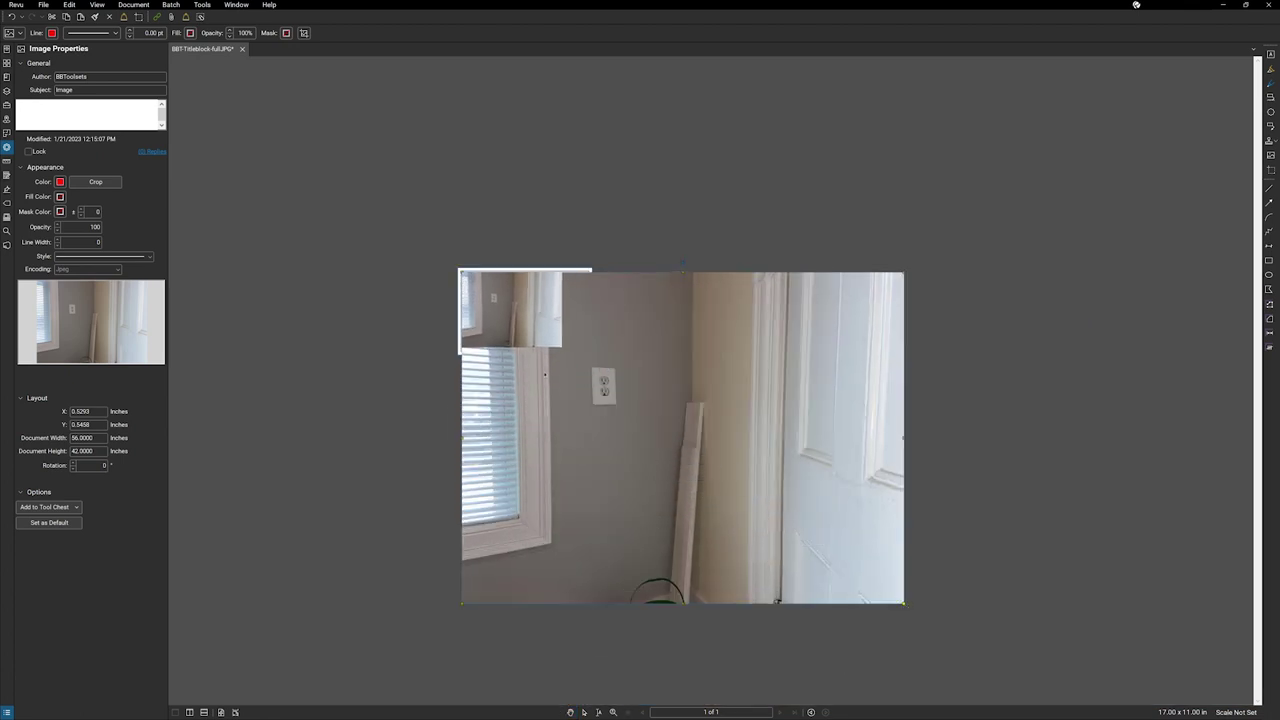
pyautogui.scroll(4, 512, 316)
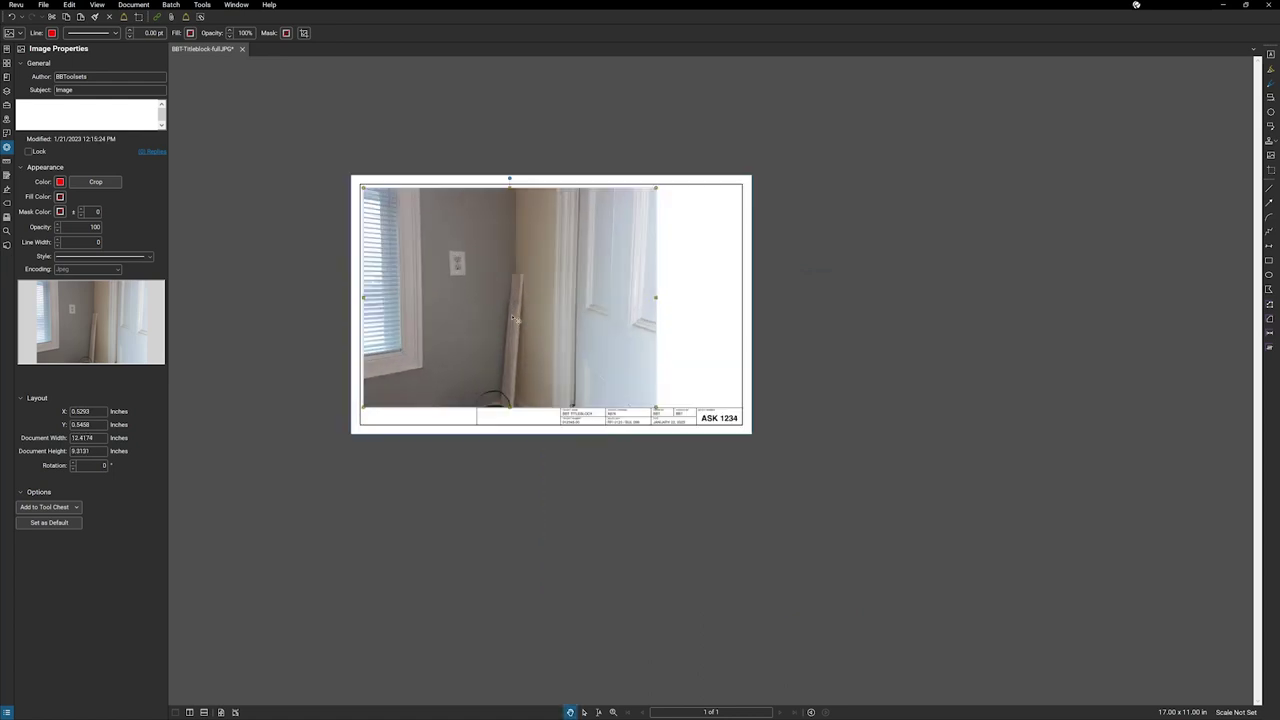
pyautogui.scroll(2, 512, 318)
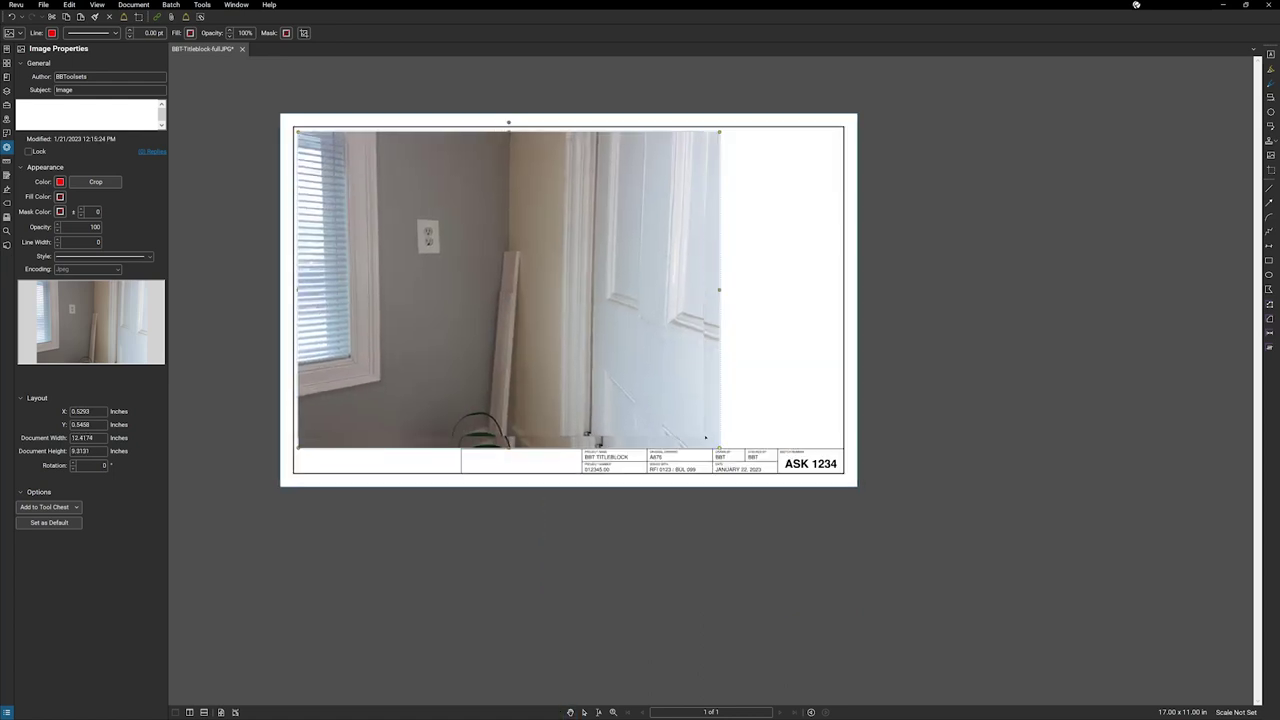
pyautogui.click(765, 429)
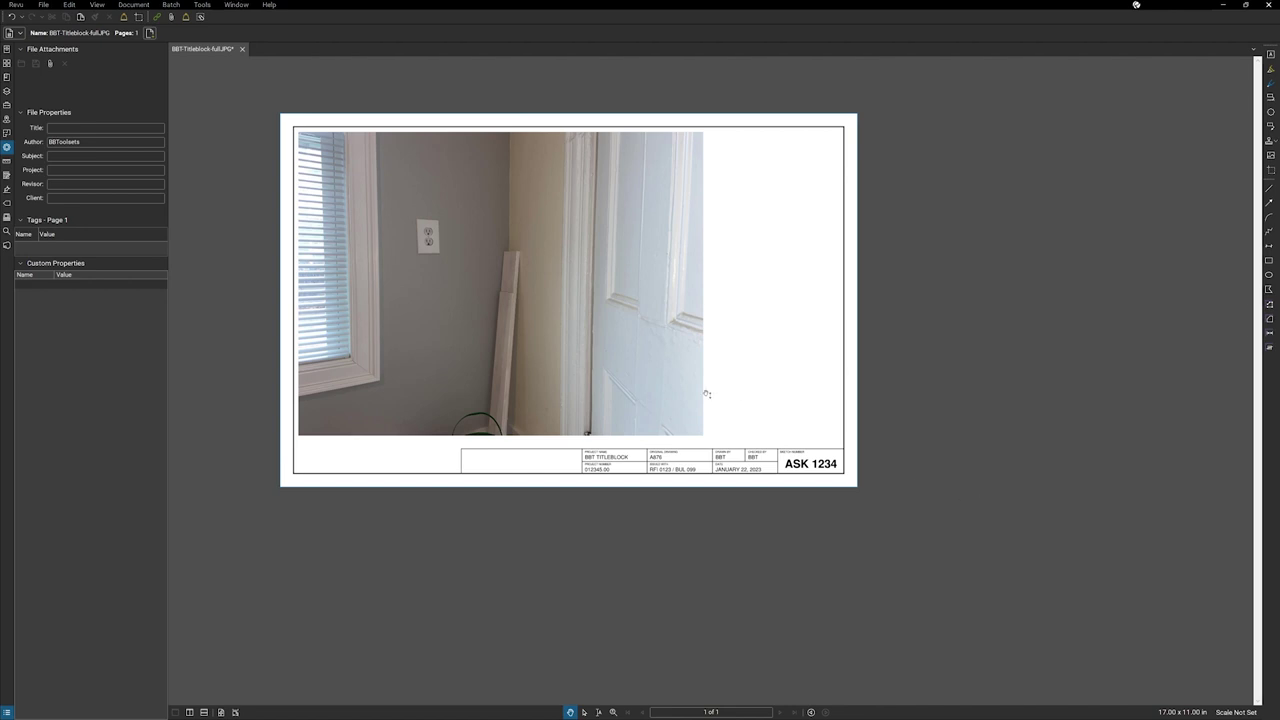
# Shrink the photo to about 10.36 × 7.77 inches, undoing the unwanted widening.
pyautogui.click(700, 431)
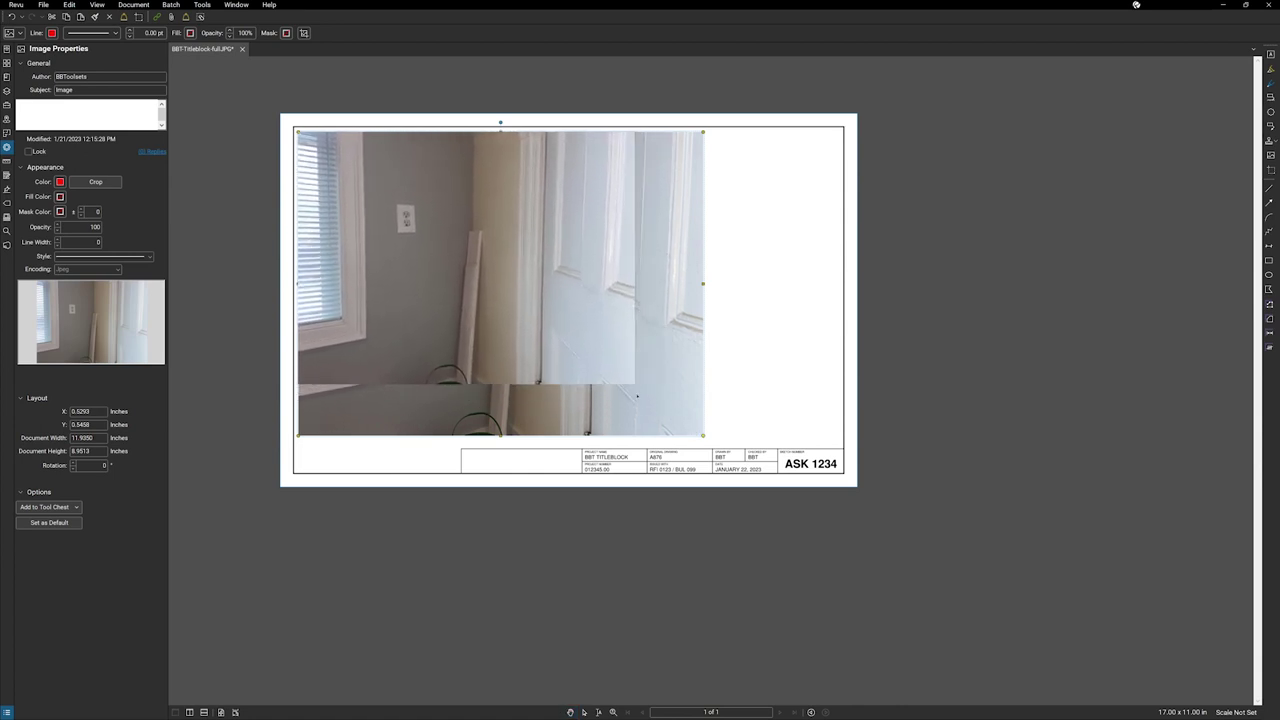
pyautogui.moveTo(646, 403); pyautogui.dragTo(650, 396)
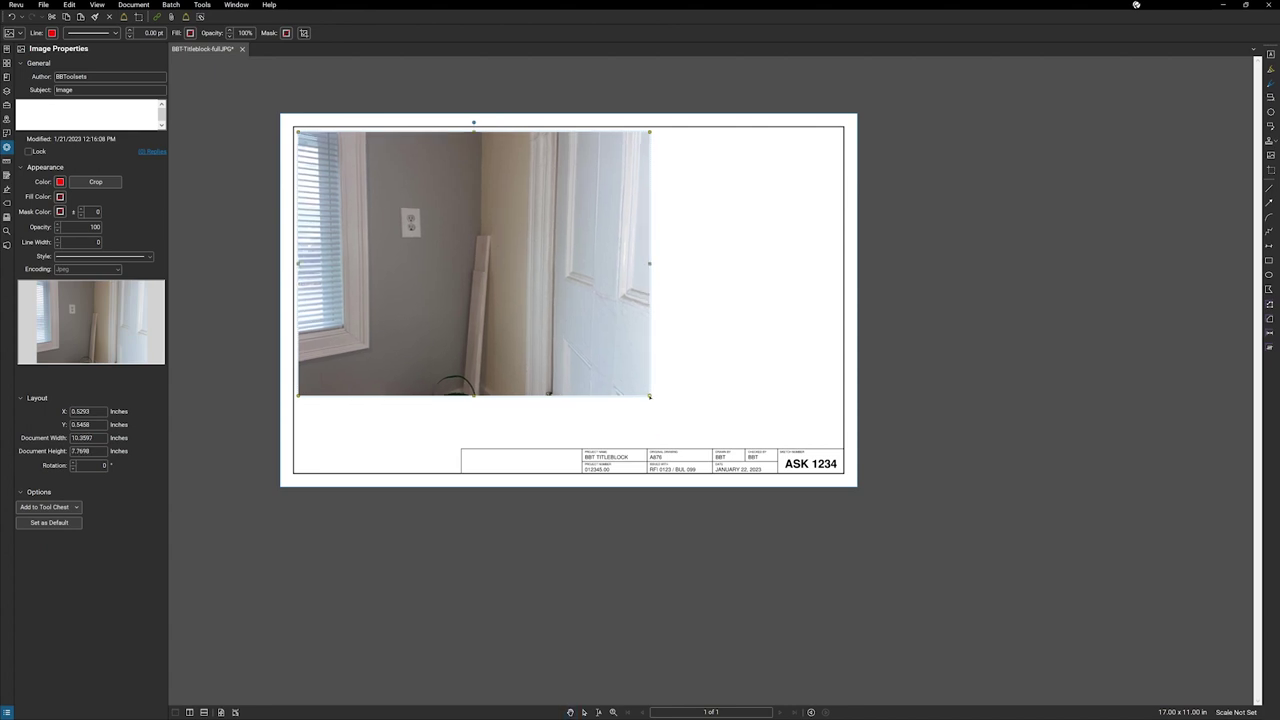
pyautogui.moveTo(650, 396); pyautogui.dragTo(766, 400)
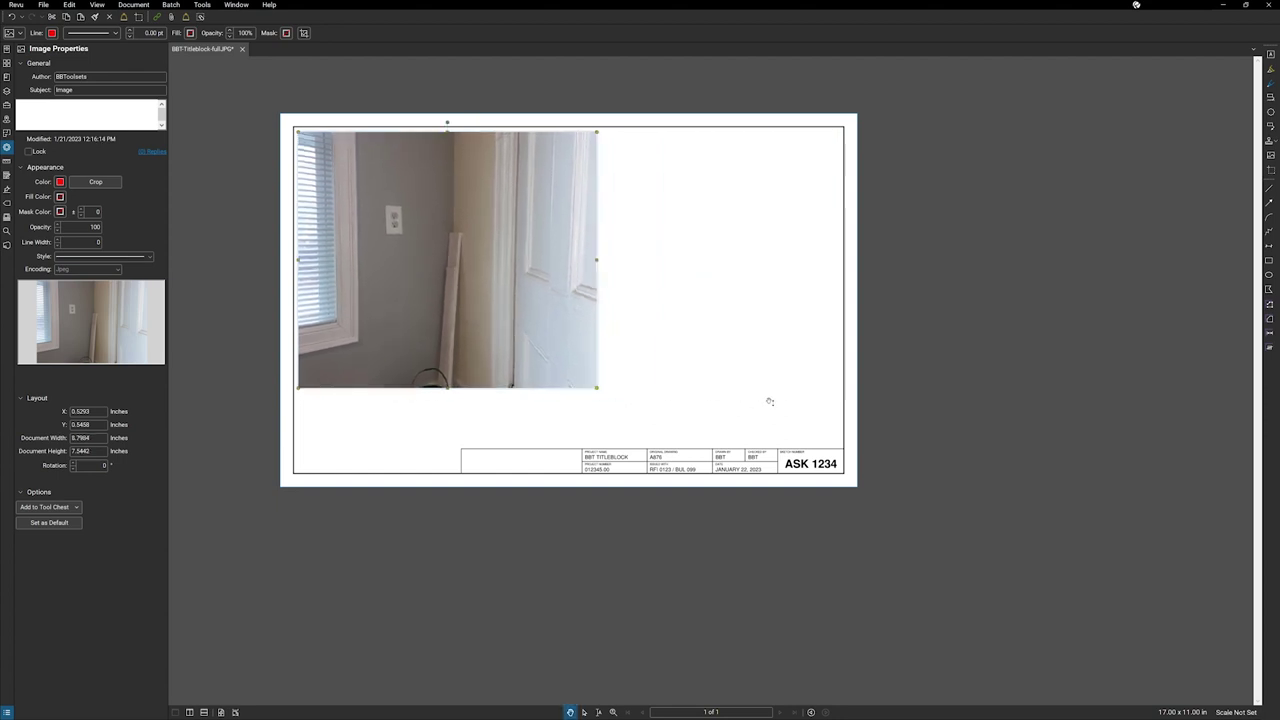
pyautogui.hotkey('ctrl', 'z')
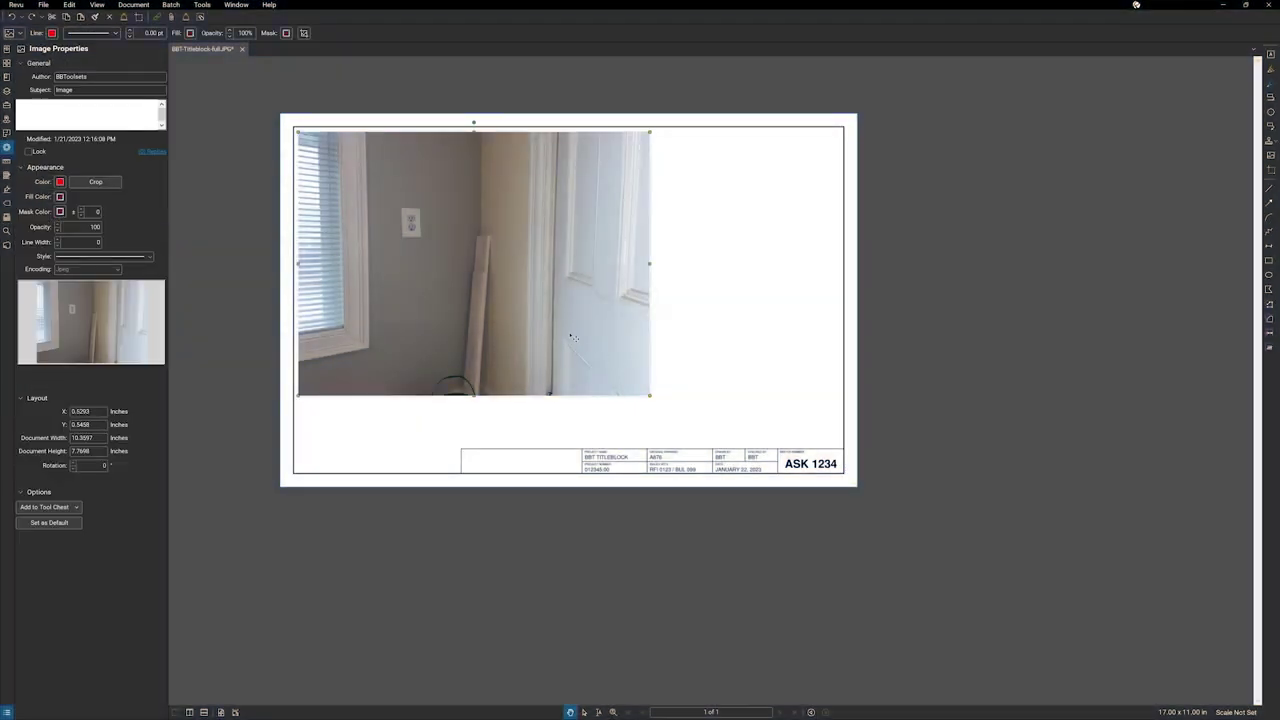
# Crop the photo to the area around the outlet, then undo the crop.
pyautogui.rightClick(573, 338)
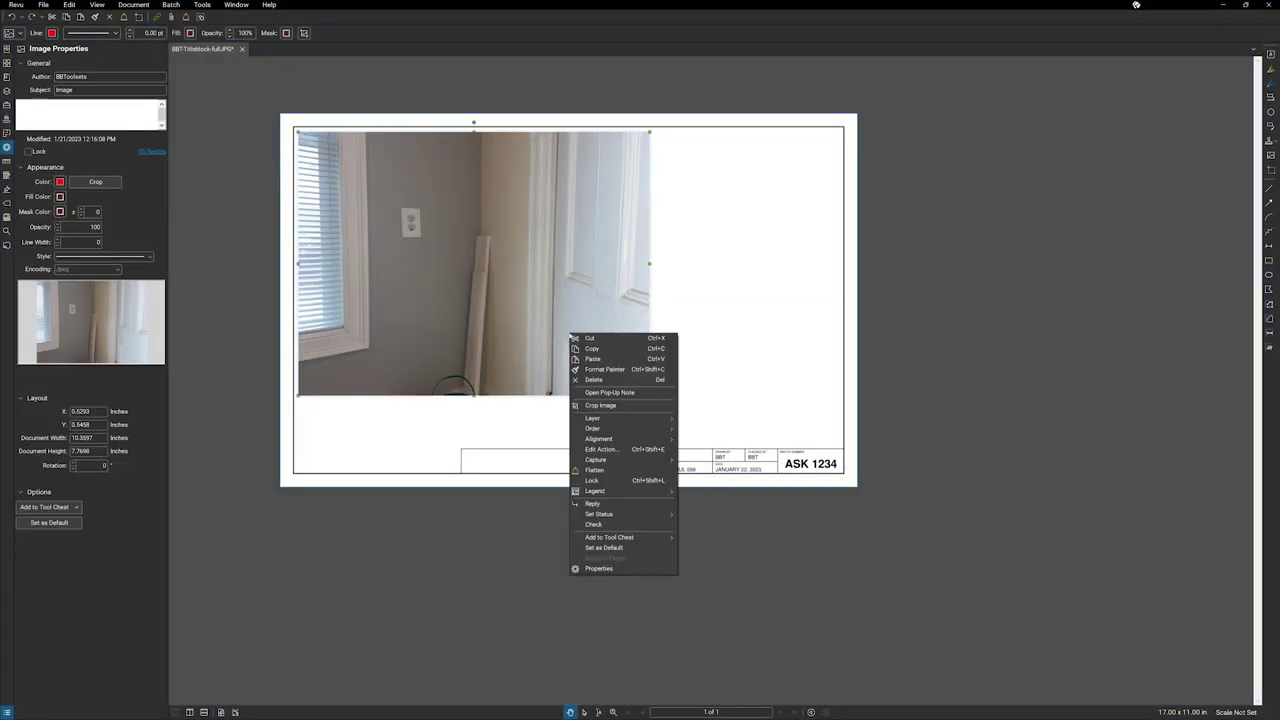
pyautogui.click(593, 405)
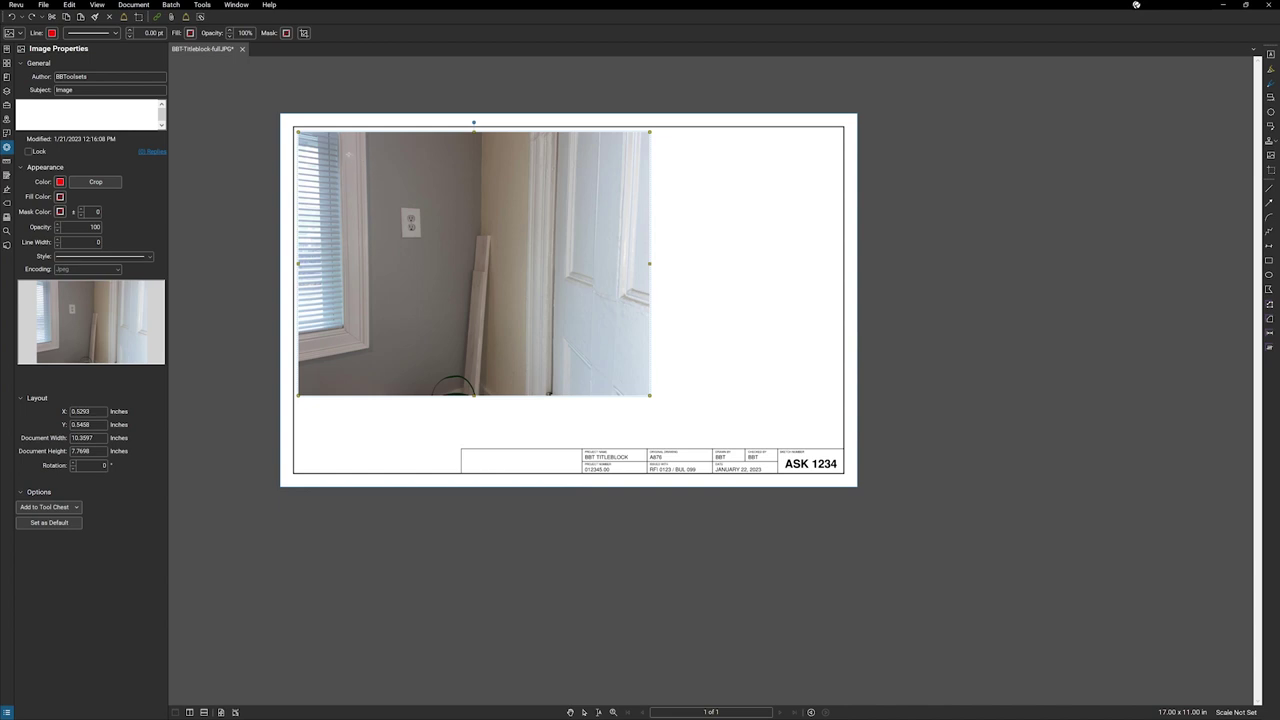
pyautogui.moveTo(338, 142); pyautogui.dragTo(541, 333)
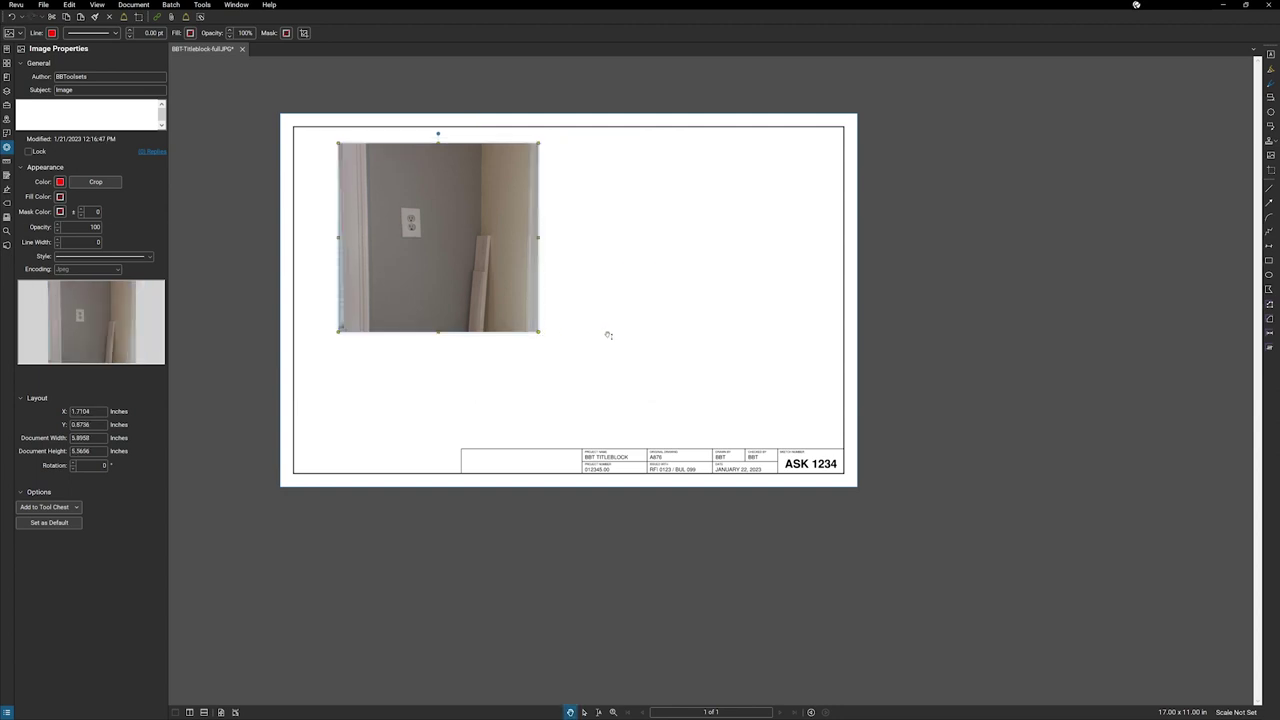
pyautogui.click(581, 349)
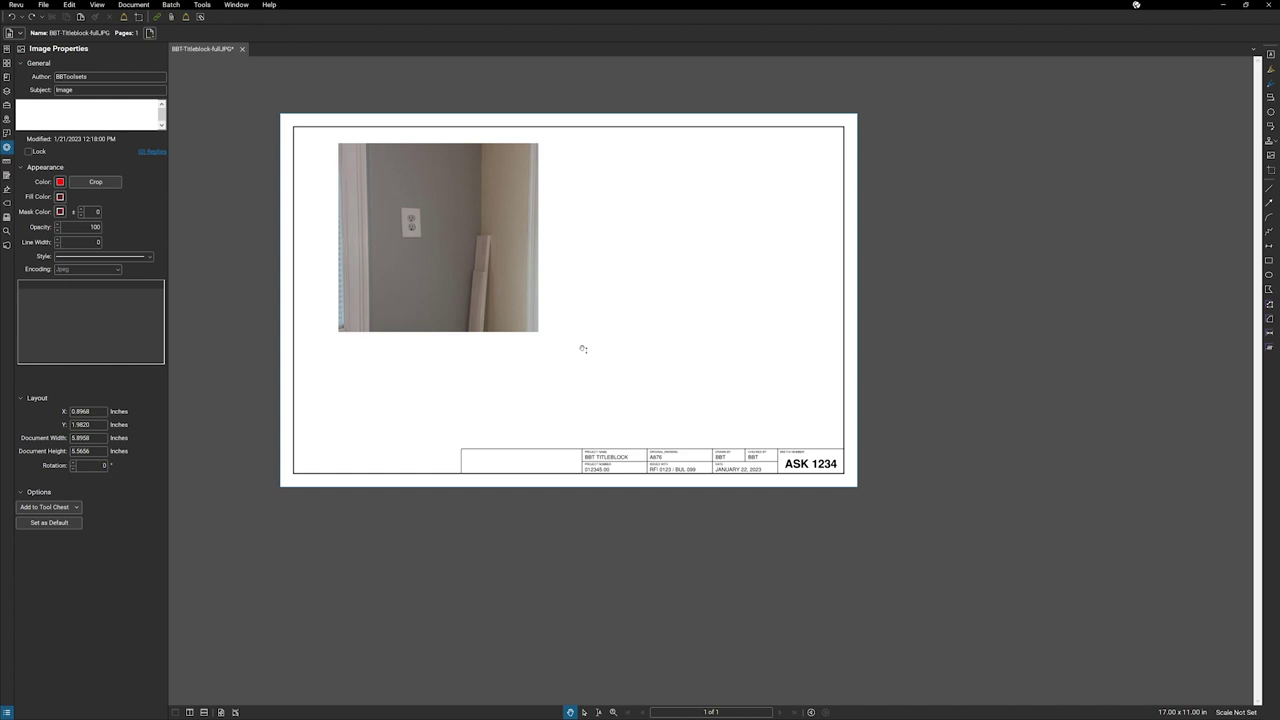
pyautogui.hotkey('ctrl', 'z')
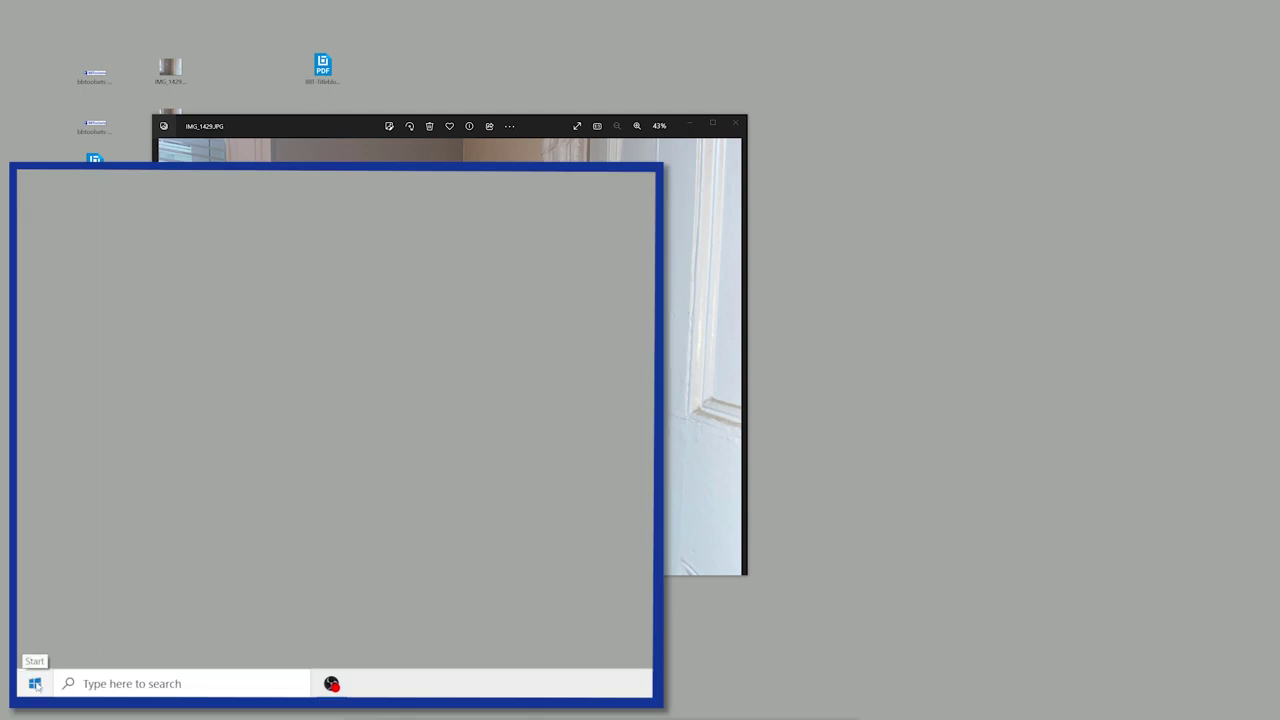
# Launch Snip & Sketch by searching 'snip' in the Start menu.
pyautogui.click(34, 683)
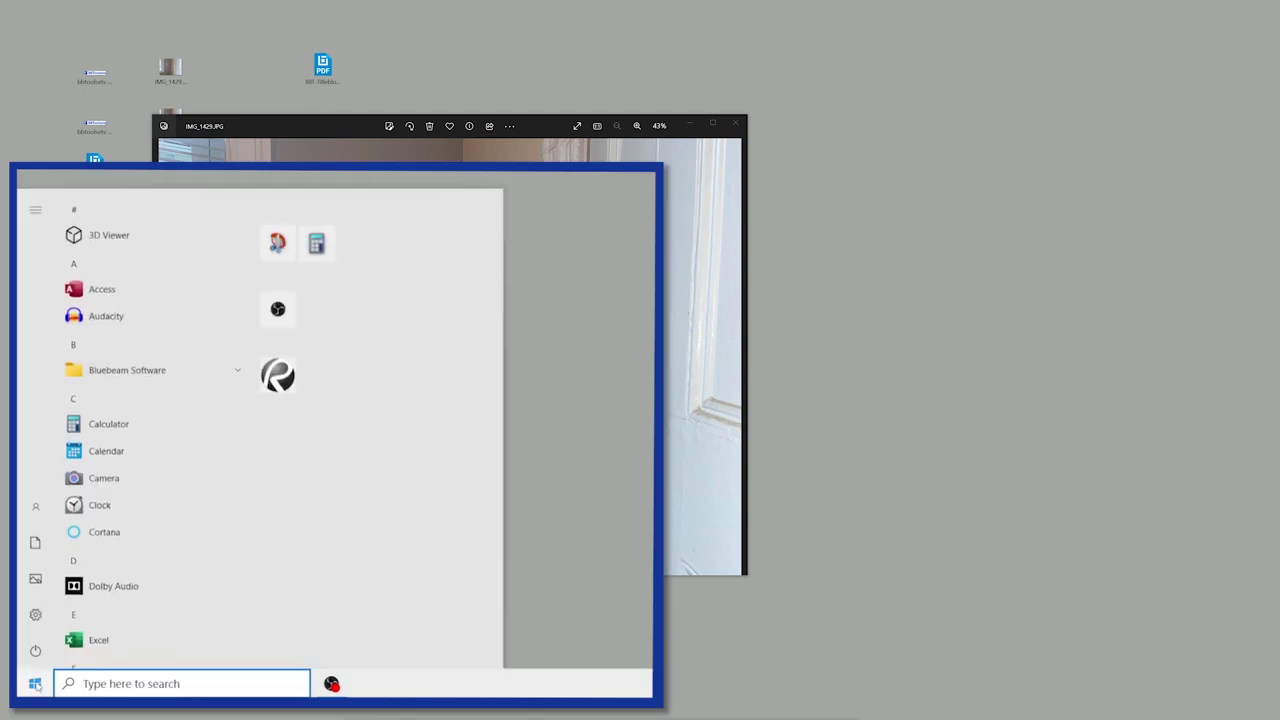
pyautogui.write('snip')
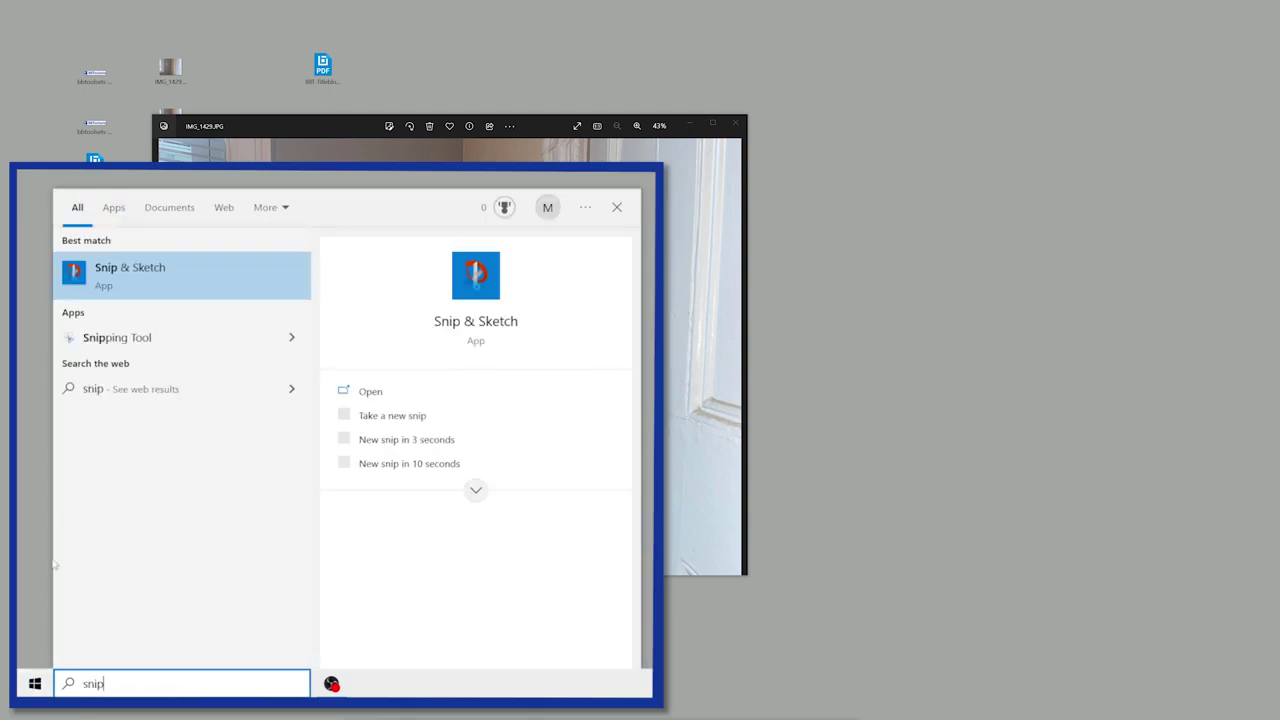
pyautogui.click(200, 288)
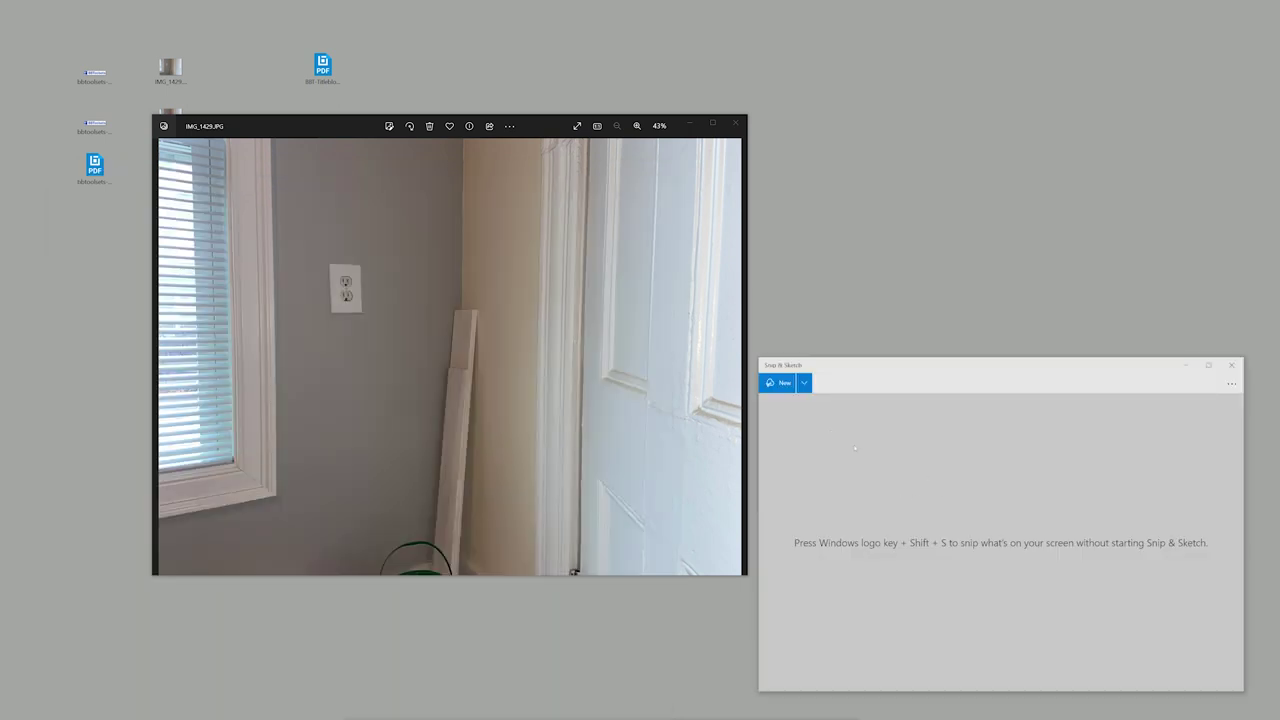
# Snip the photo's outlet-and-door corner, copy it, and return to Revu.
pyautogui.click(778, 384)
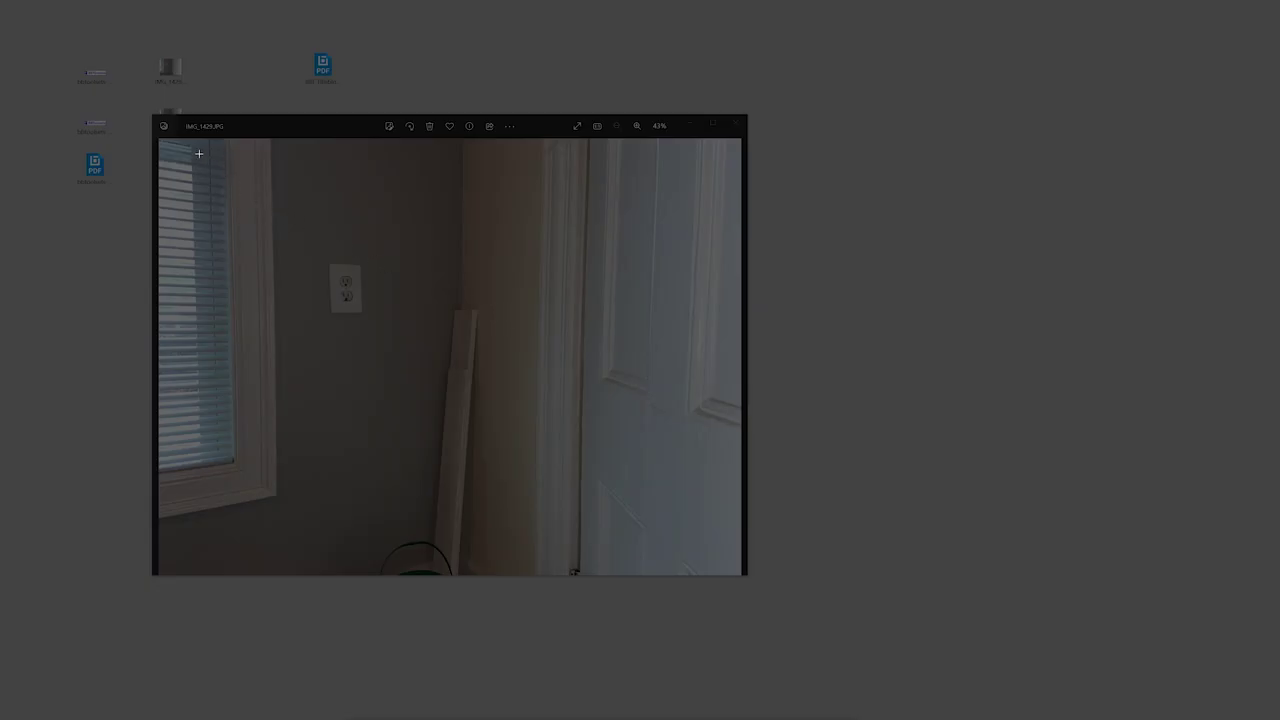
pyautogui.moveTo(199, 154); pyautogui.dragTo(687, 553)
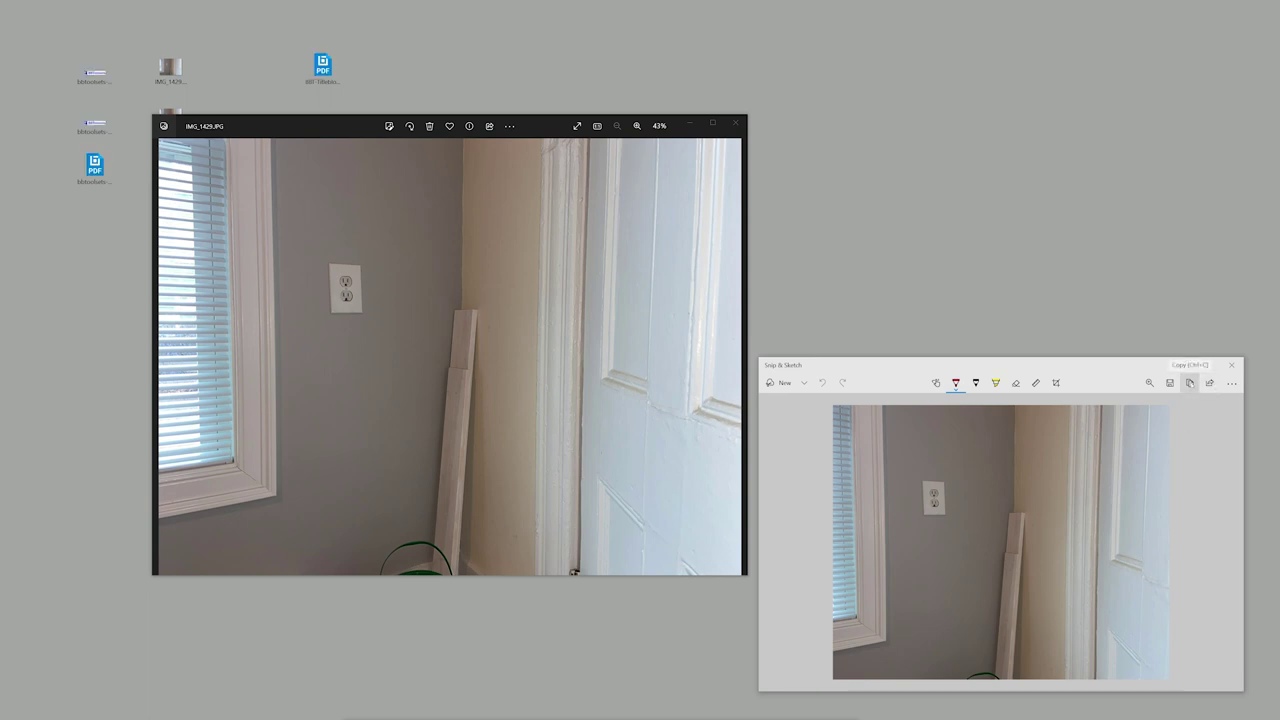
pyautogui.click(1190, 383)
pyautogui.hotkey('alt', 'Tab')
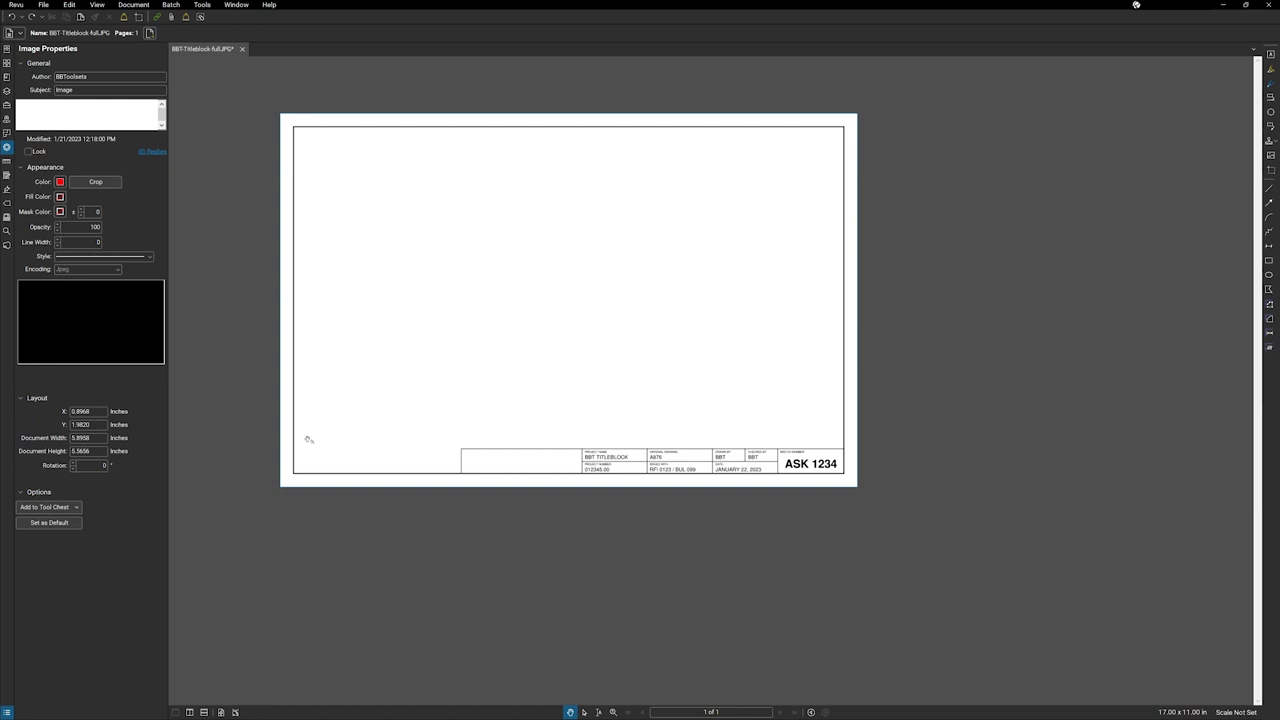
# Paste the outlet snip onto the title-block page and select it.
pyautogui.hotkey('ctrl', 'v')
pyautogui.scroll(-1, 308, 440)
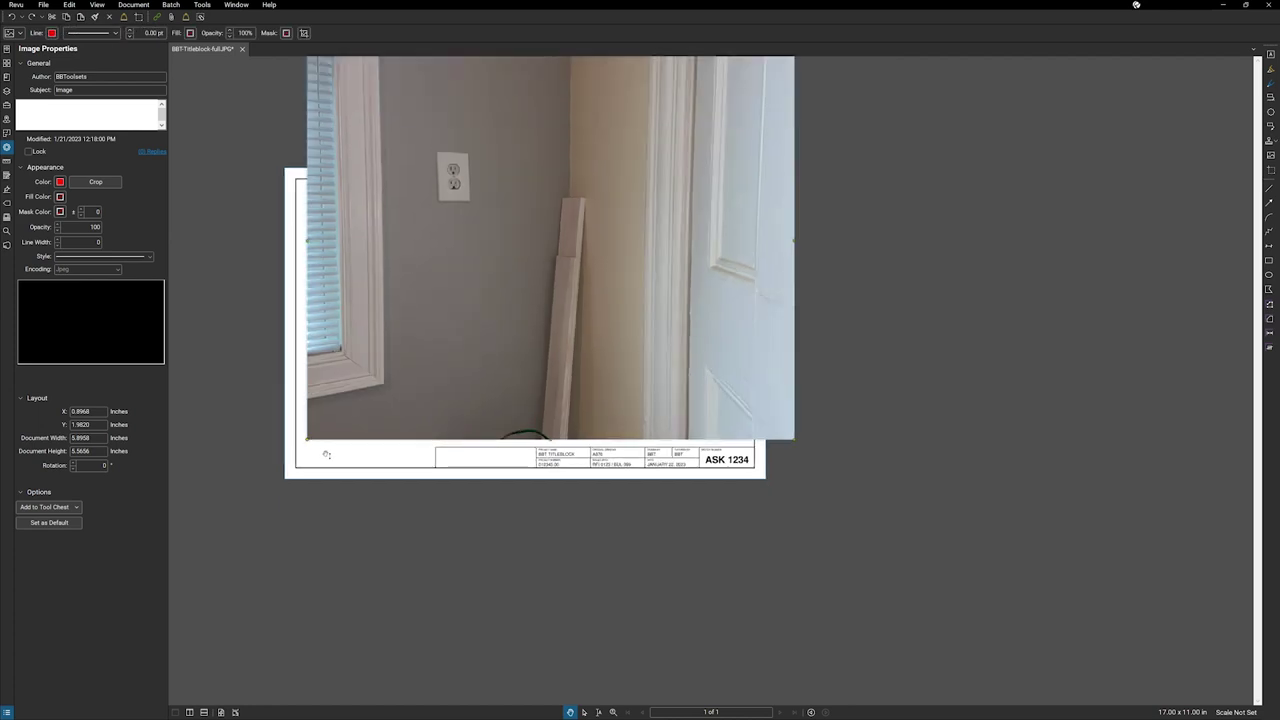
pyautogui.moveTo(326, 454); pyautogui.dragTo(373, 575)
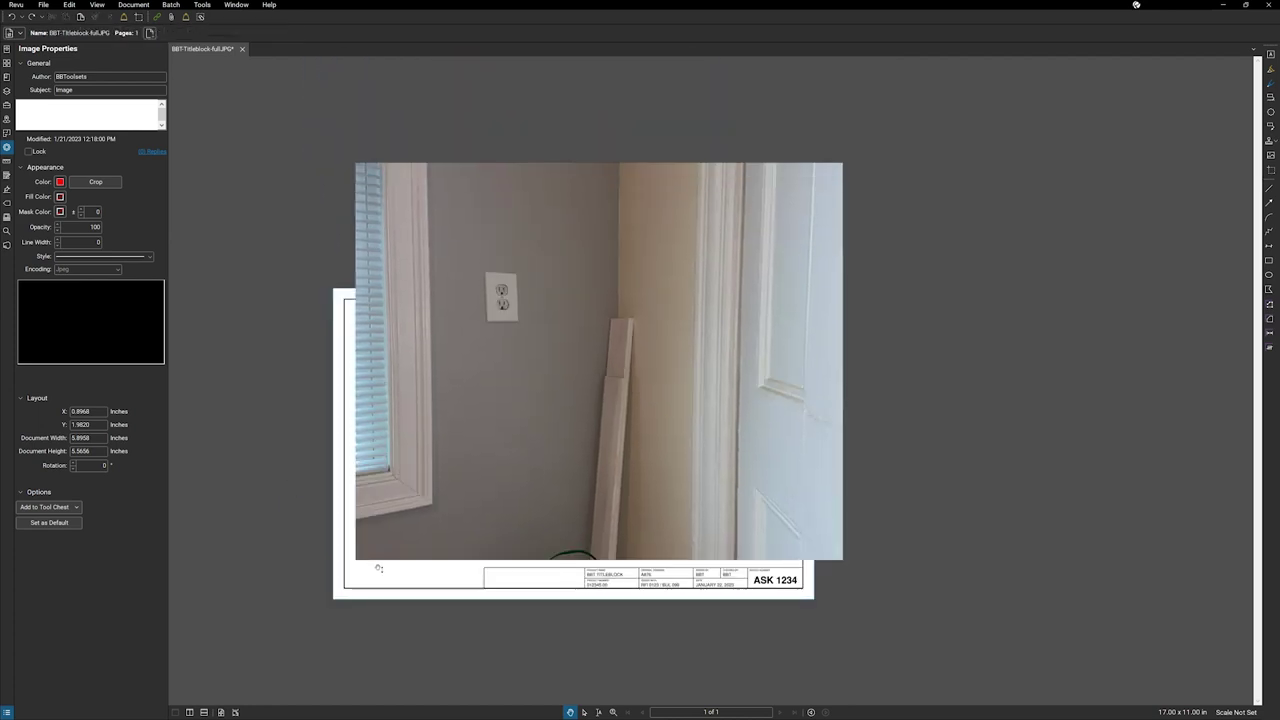
pyautogui.click(393, 543)
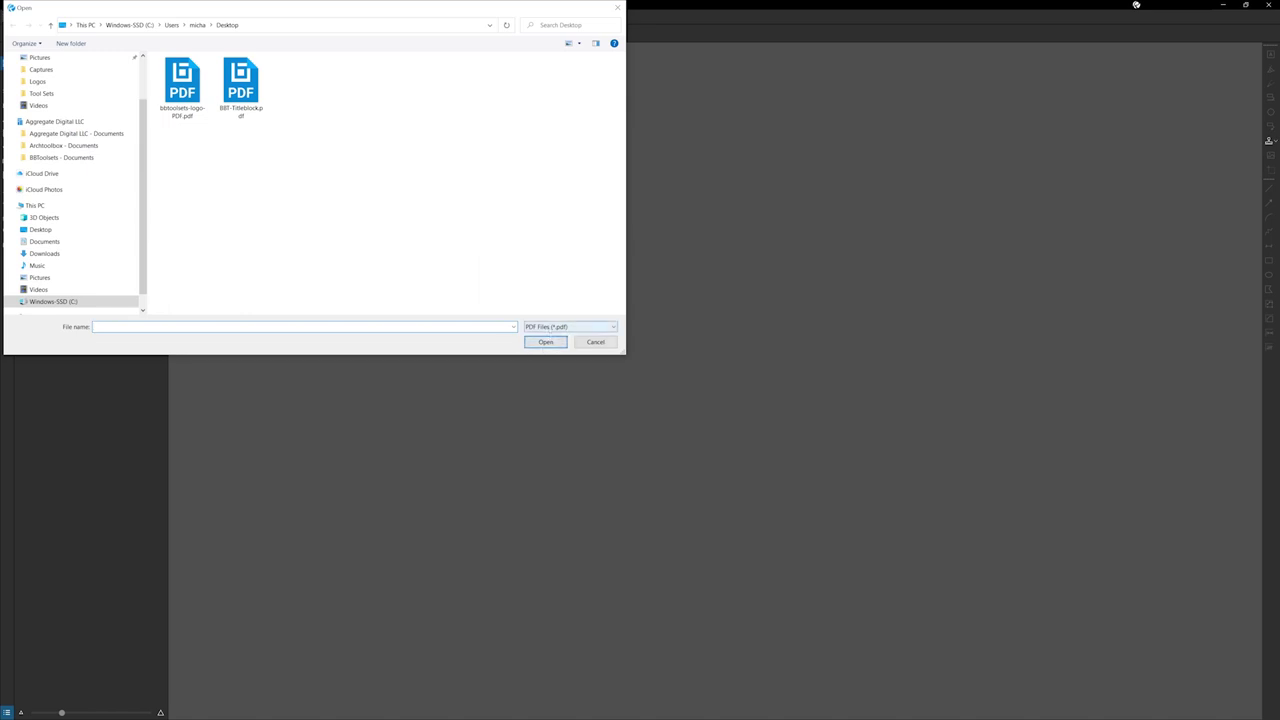
# Set the Open dialog's file type to All Image Files, then switch to the Select tool.
pyautogui.click(560, 327)
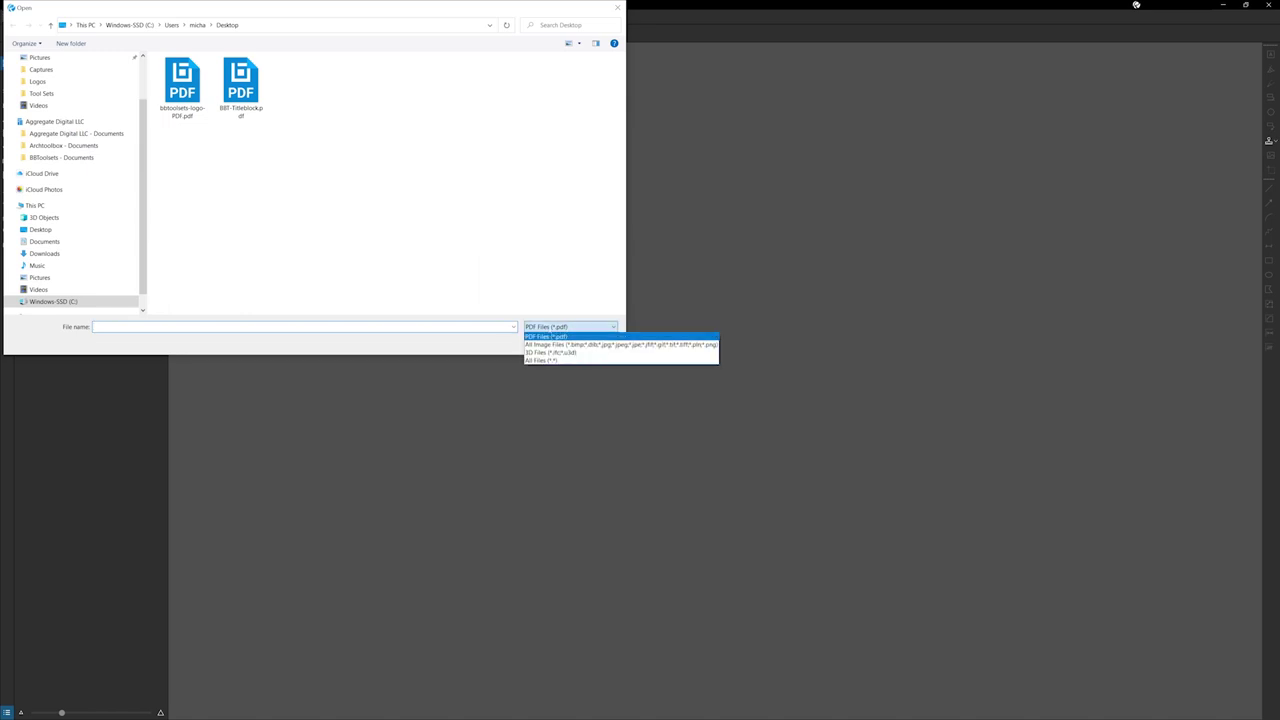
pyautogui.click(552, 344)
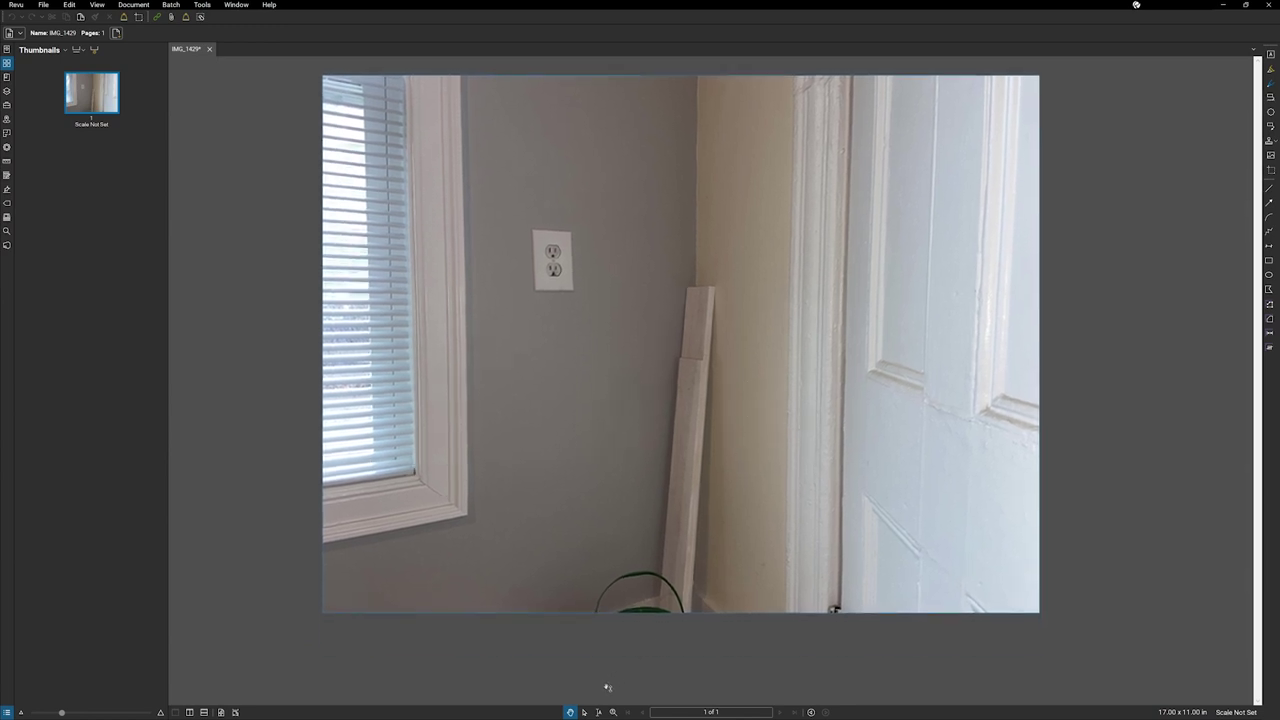
pyautogui.click(584, 712)
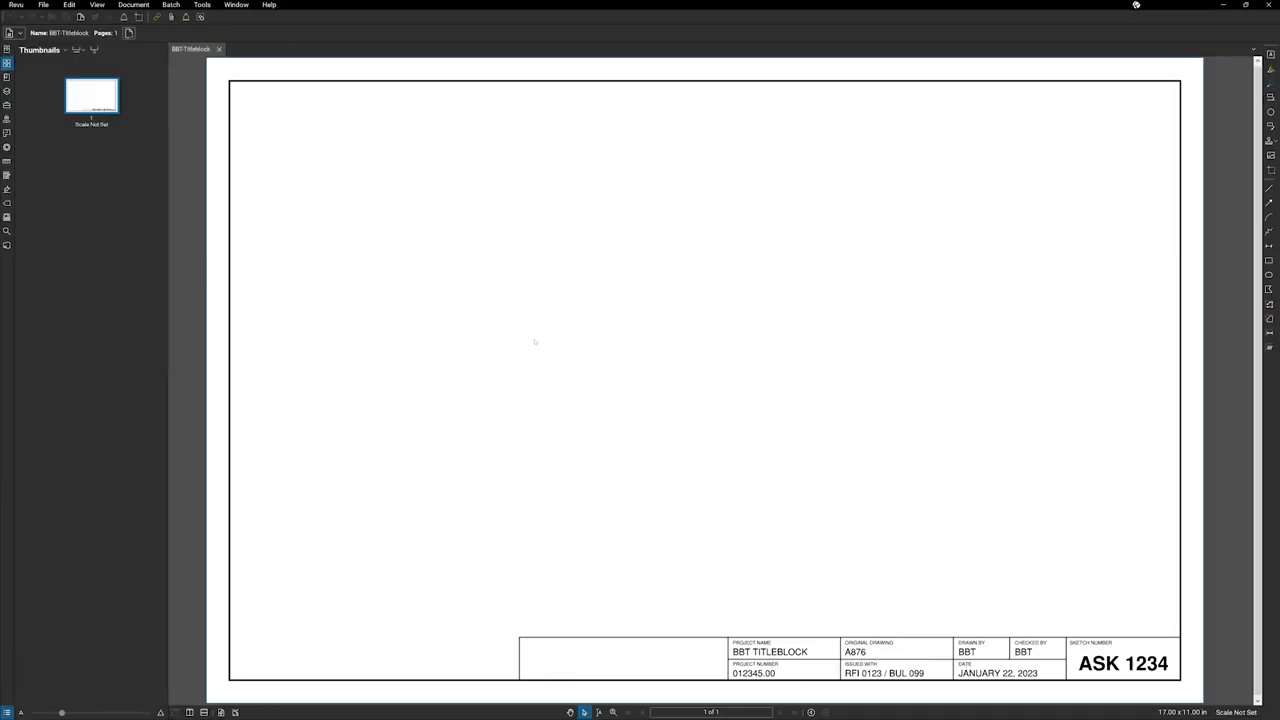
pyautogui.scroll(-2, 594, 337)
pyautogui.scroll(2, 653, 517)
pyautogui.scroll(1, 653, 517)
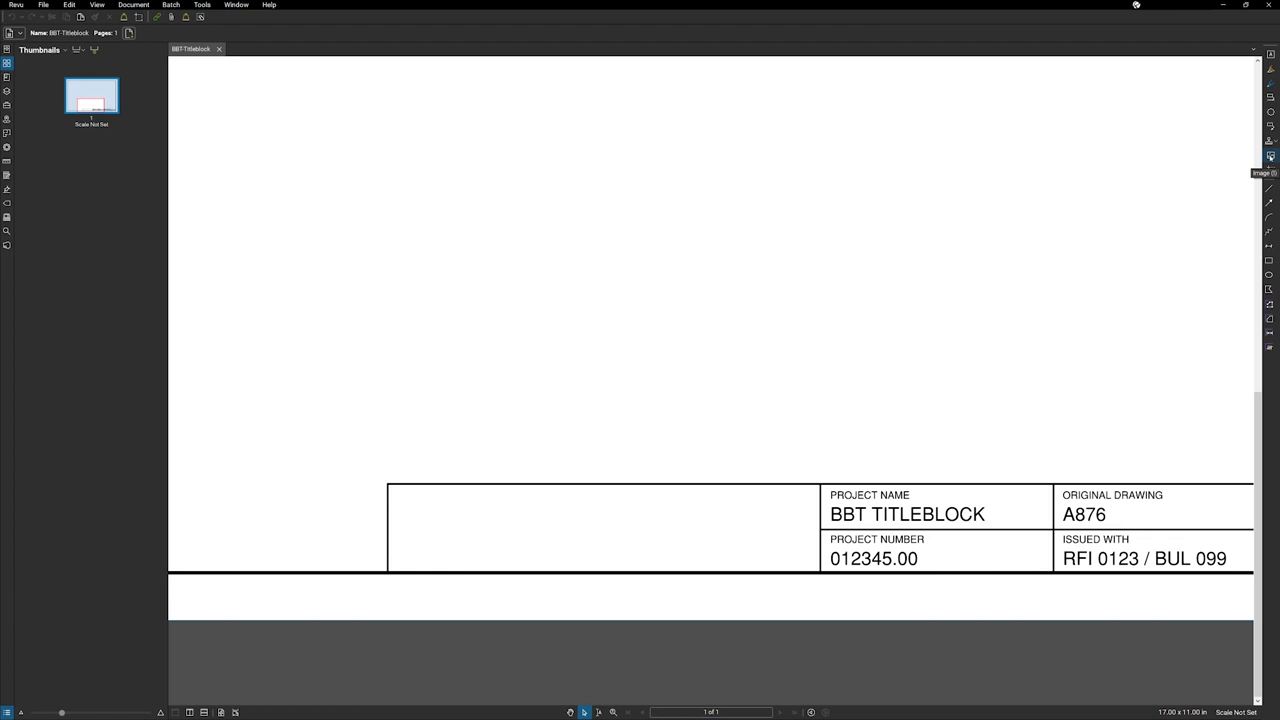
pyautogui.click(1270, 157)
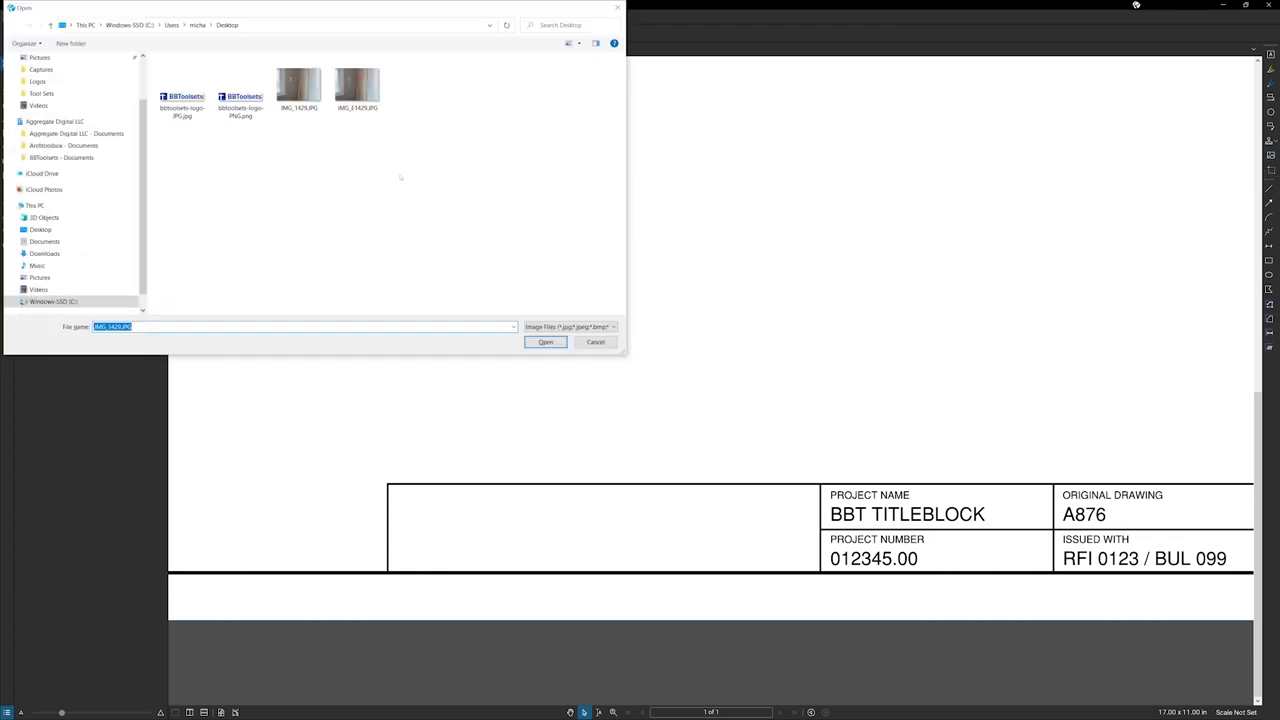
pyautogui.click(240, 95)
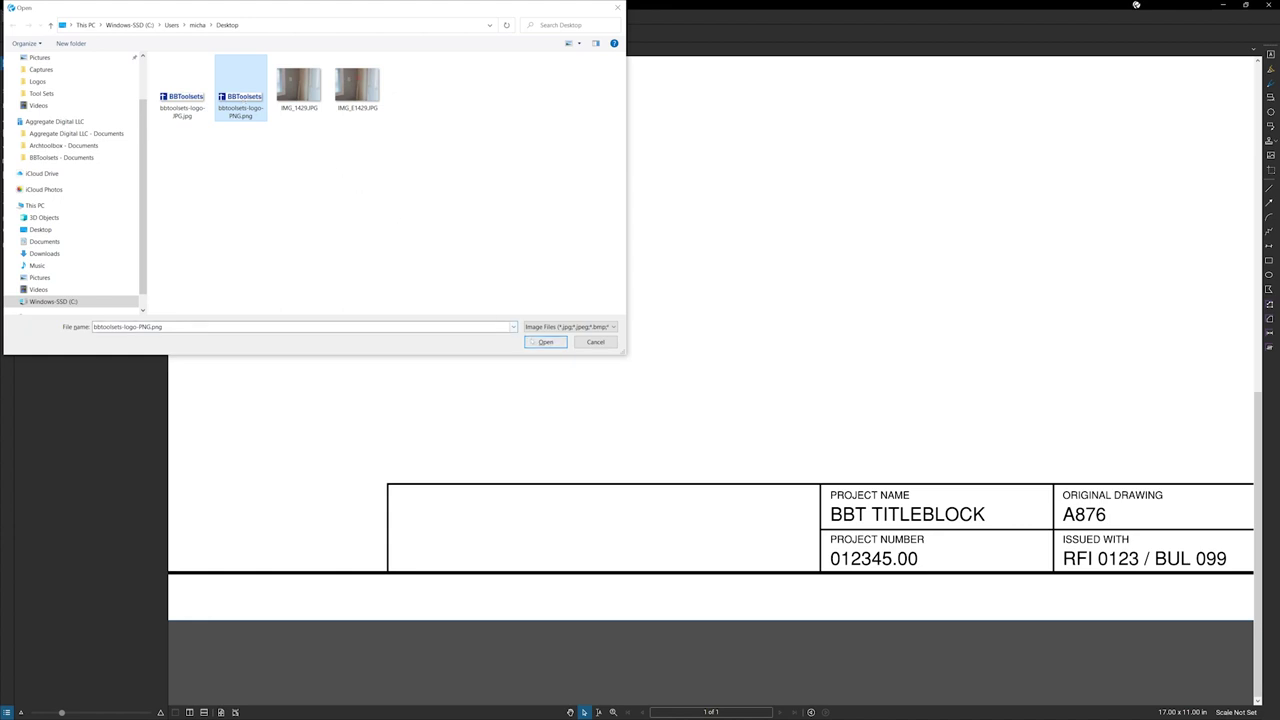
pyautogui.click(543, 342)
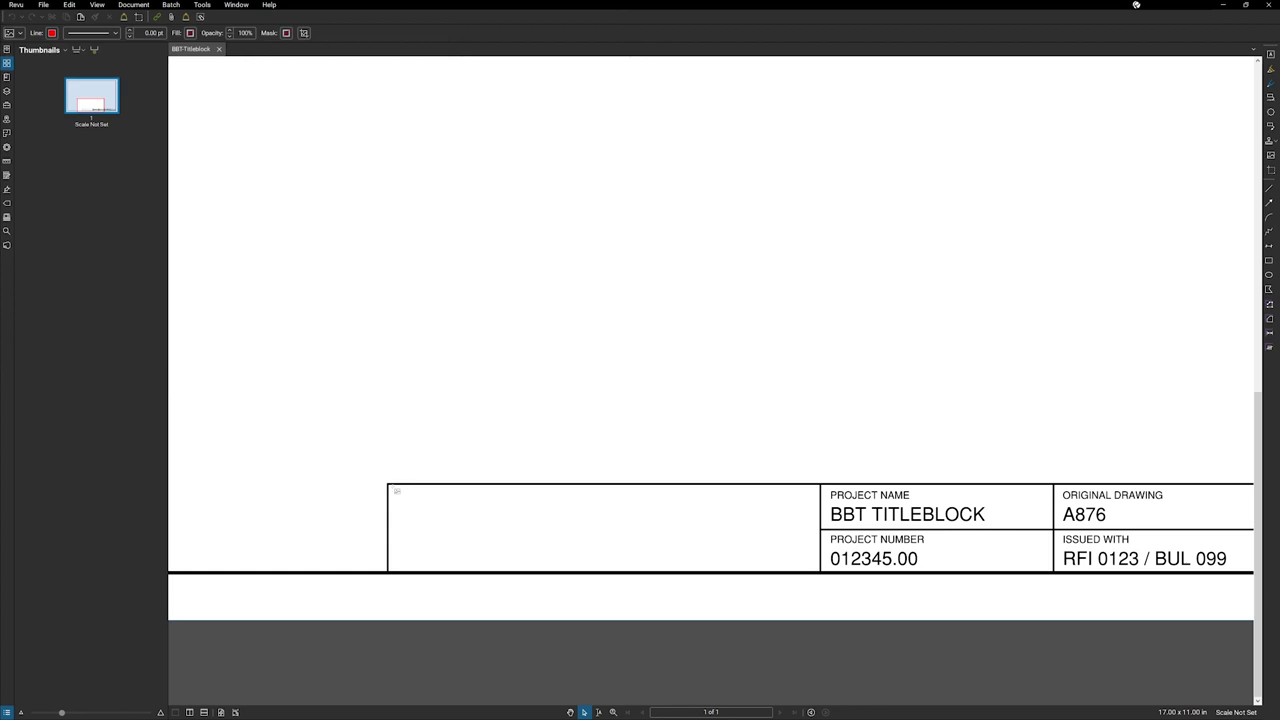
pyautogui.moveTo(397, 492); pyautogui.dragTo(817, 590)
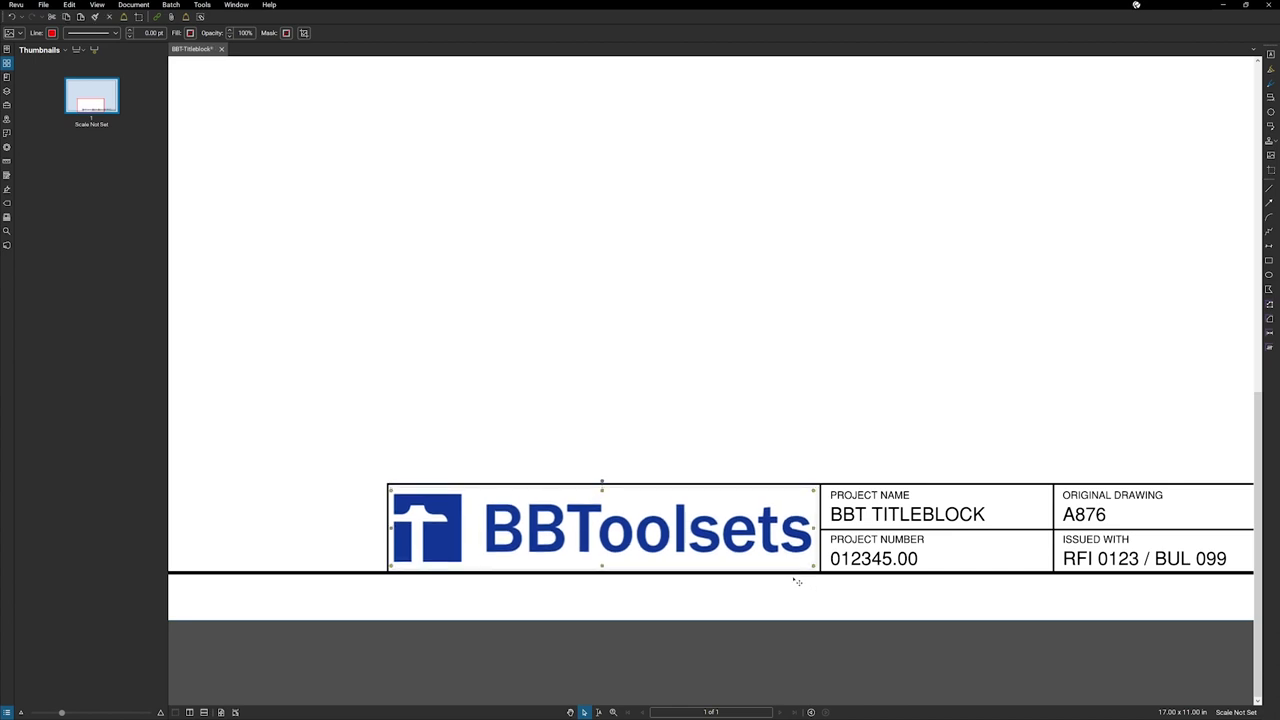
pyautogui.click(803, 601)
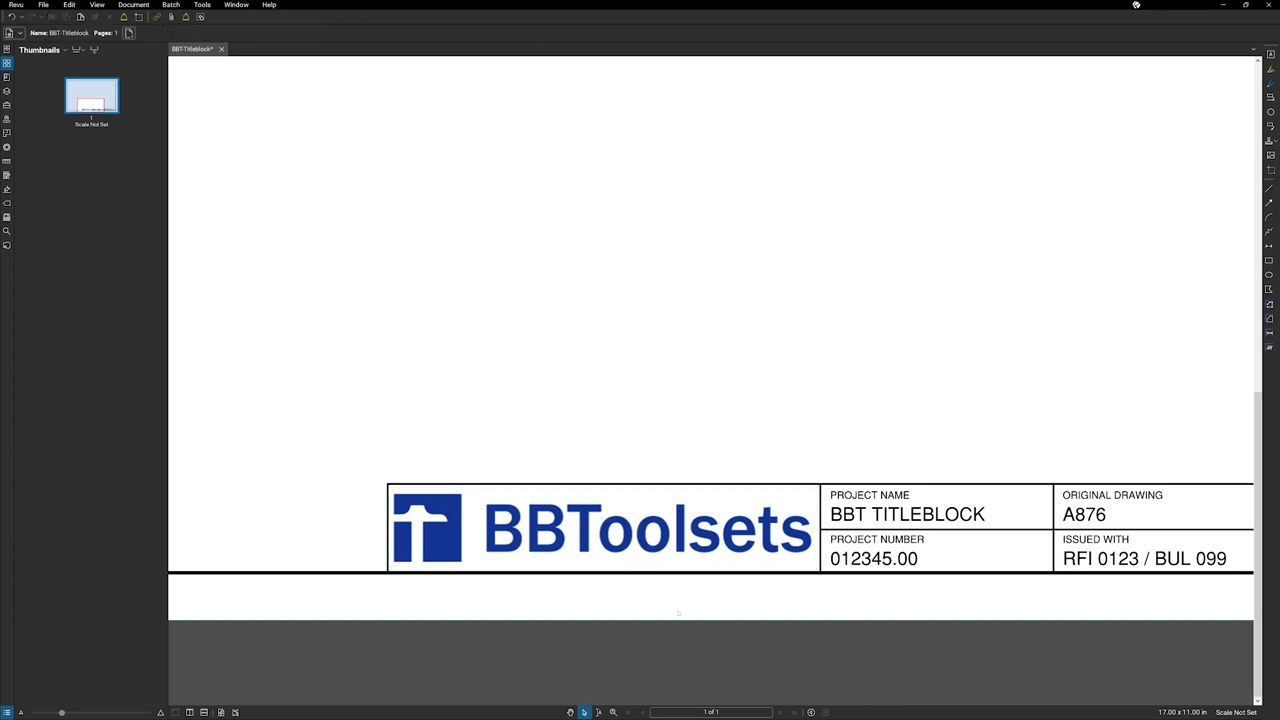
pyautogui.scroll(6, 665, 611)
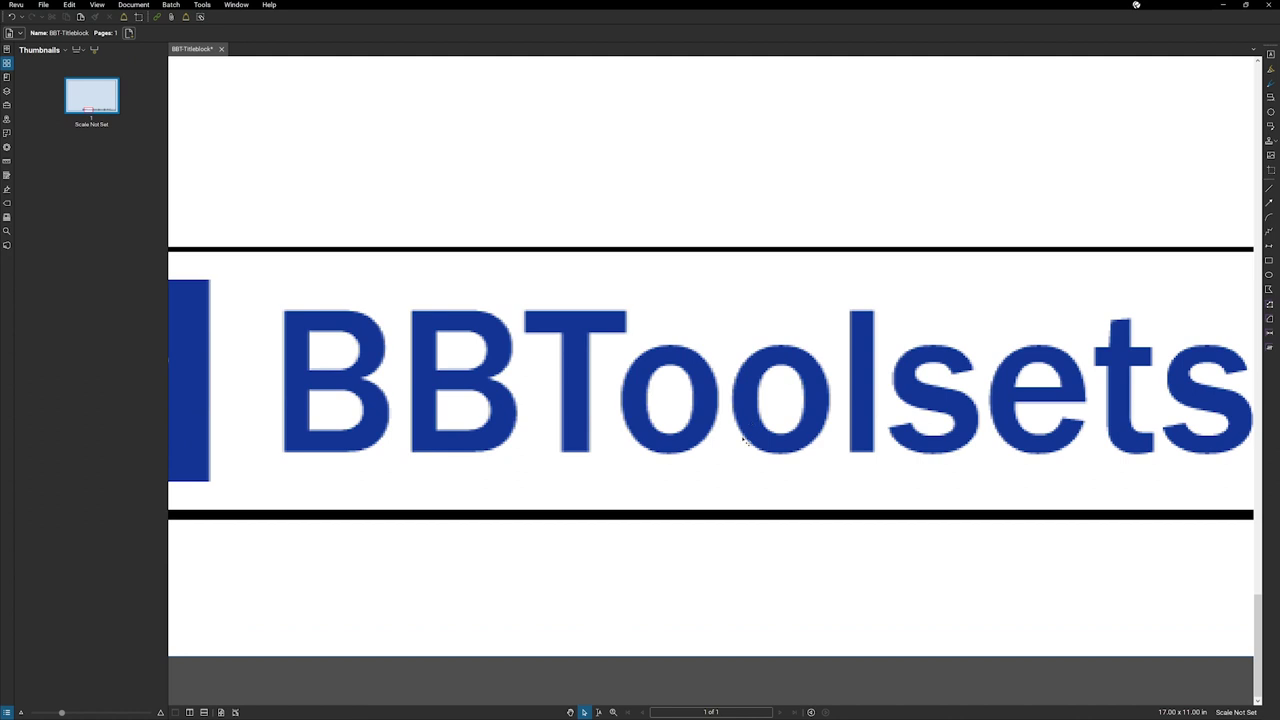
pyautogui.scroll(-4, 744, 440)
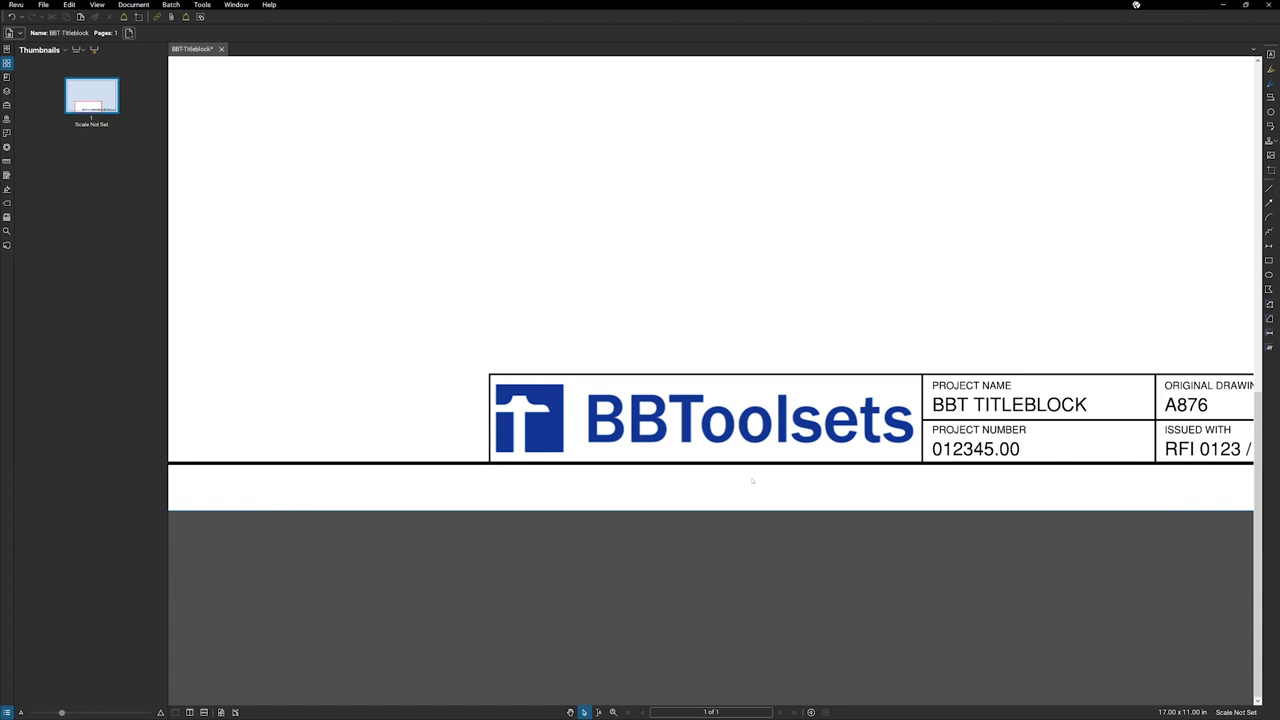
pyautogui.click(738, 440)
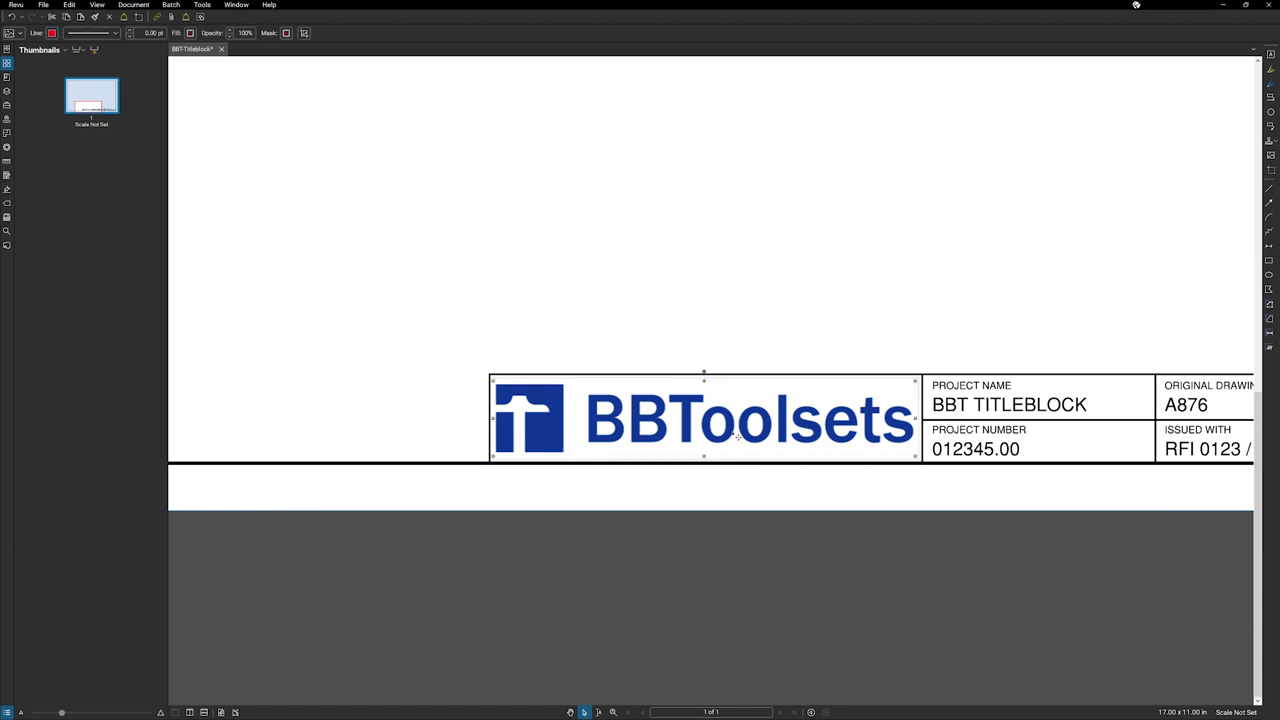
pyautogui.press('Delete')
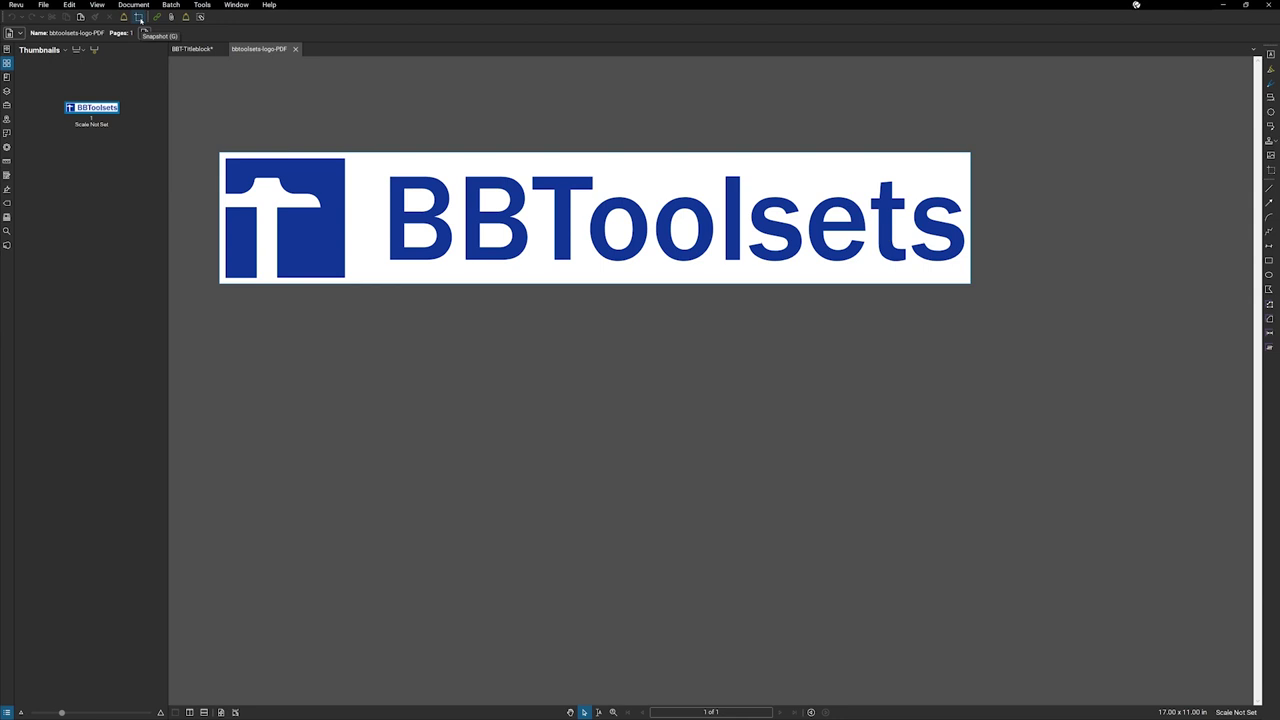
# Snapshot the full BBToolsets vector logo on the logo PDF page.
pyautogui.click(140, 17)
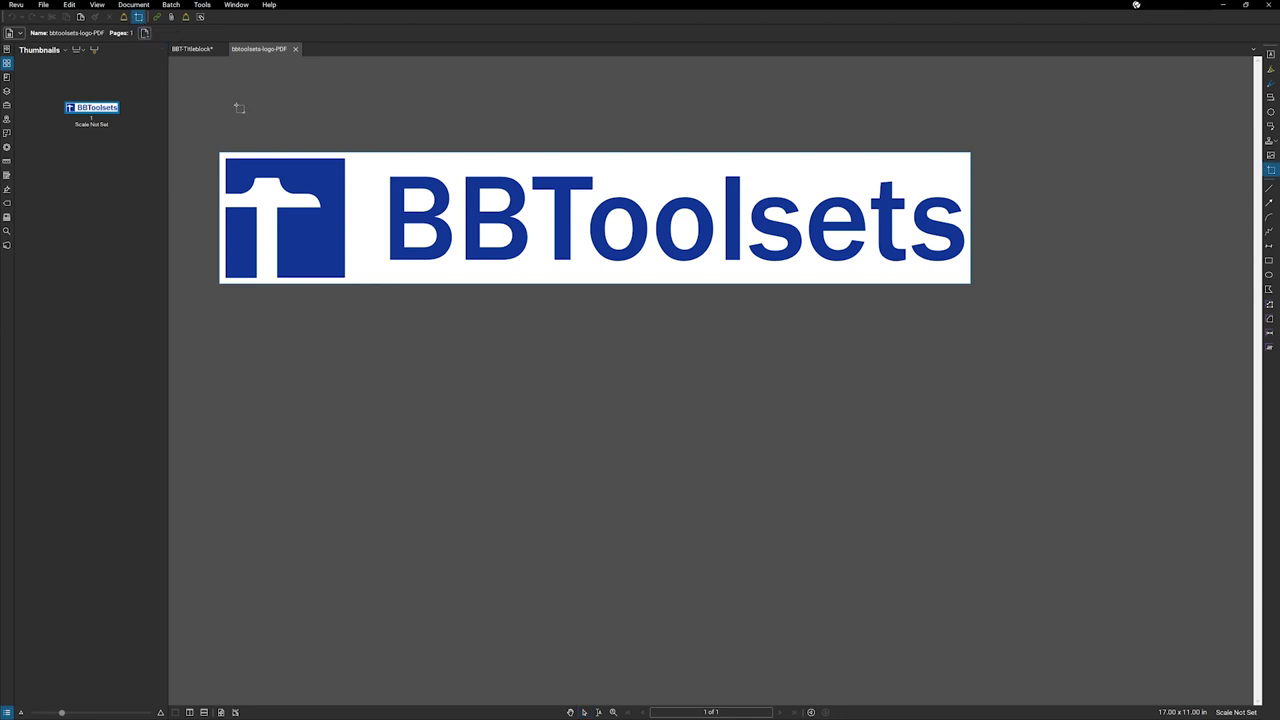
pyautogui.moveTo(227, 160); pyautogui.dragTo(973, 285)
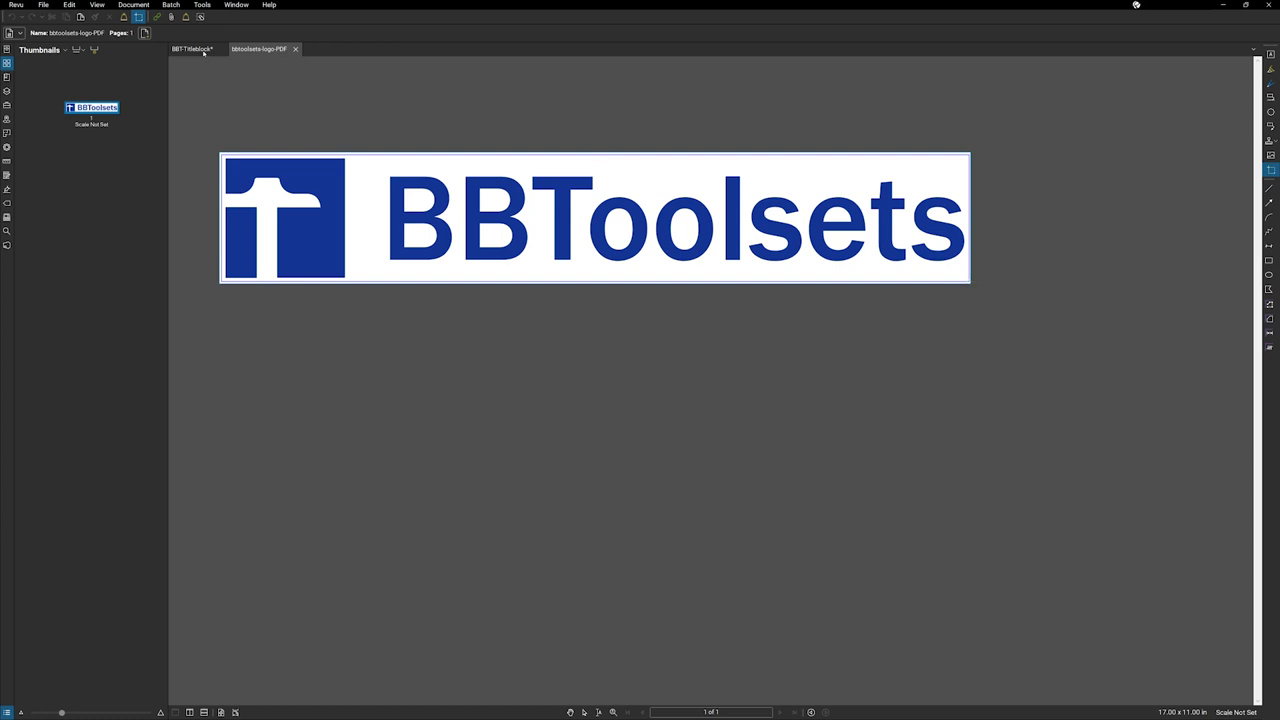
# Paste the snapshotted logo onto BBT-Titleblock and shrink it into the logo cell.
pyautogui.click(195, 49)
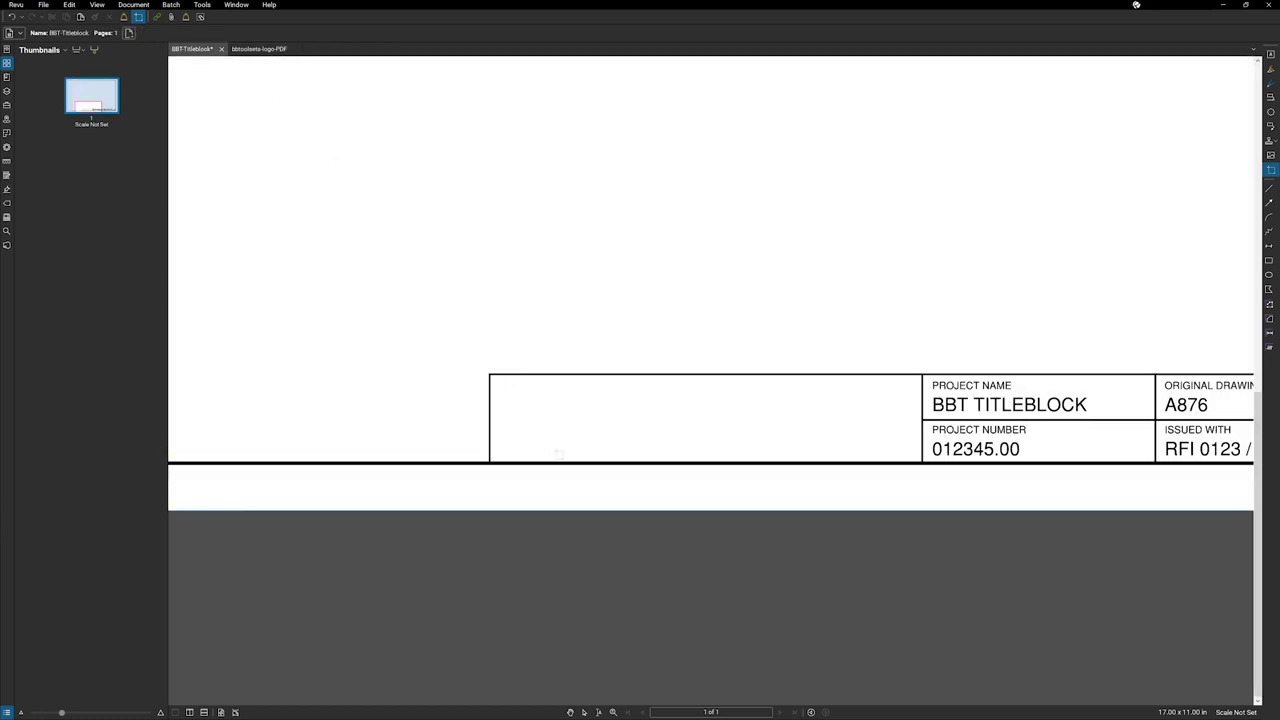
pyautogui.press('Escape')
pyautogui.hotkey('ctrl', 'v')
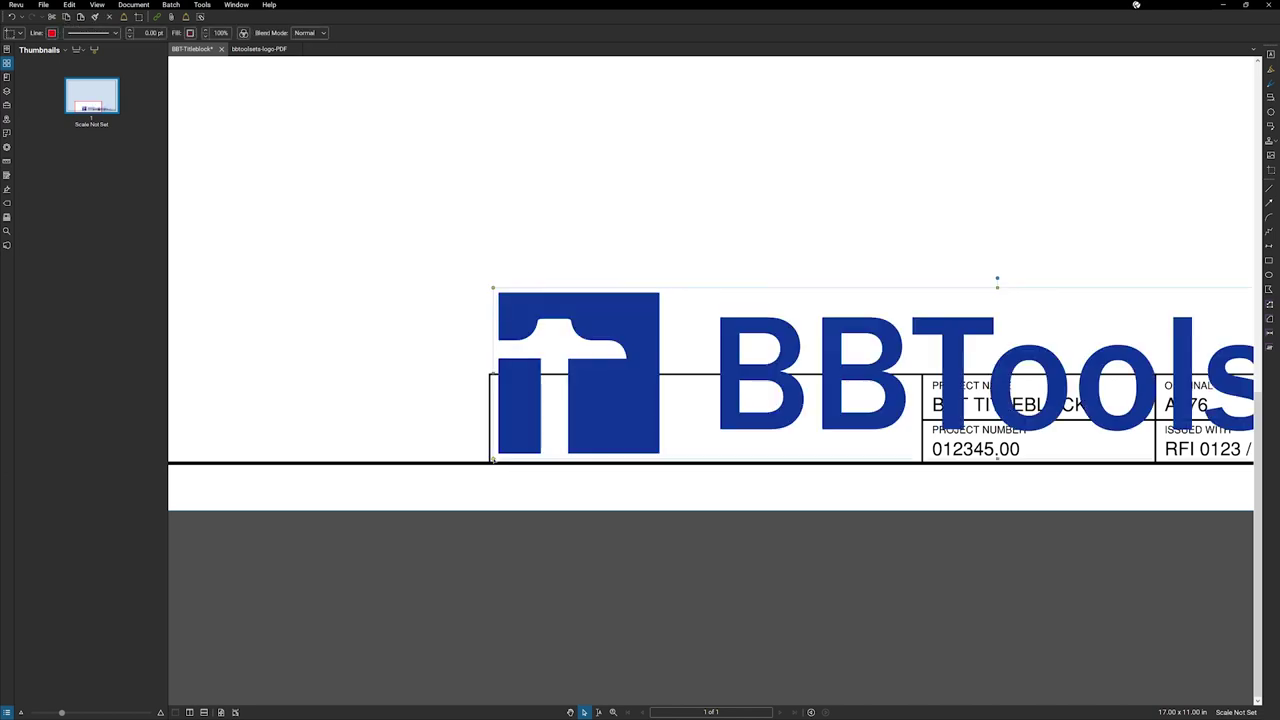
pyautogui.scroll(-3, 493, 459)
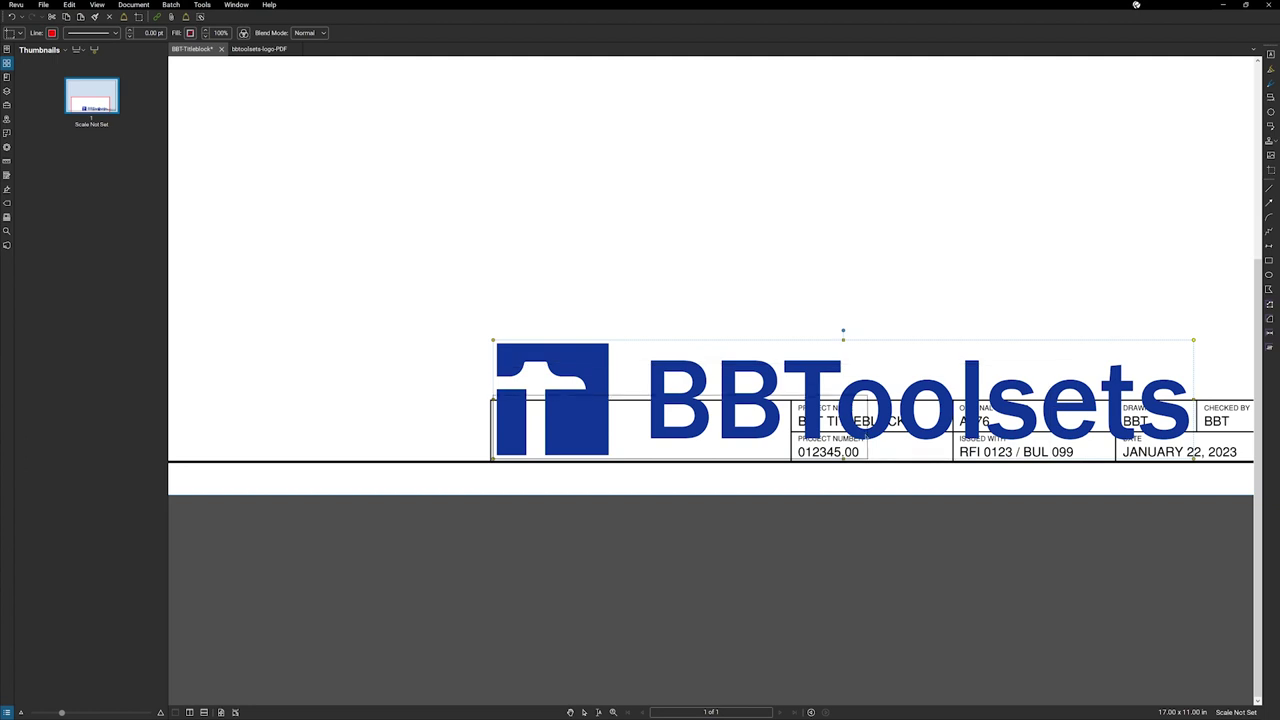
pyautogui.moveTo(843, 330); pyautogui.dragTo(788, 408)
pyautogui.scroll(2, 793, 472)
pyautogui.scroll(2, 653, 472)
pyautogui.click(610, 420)
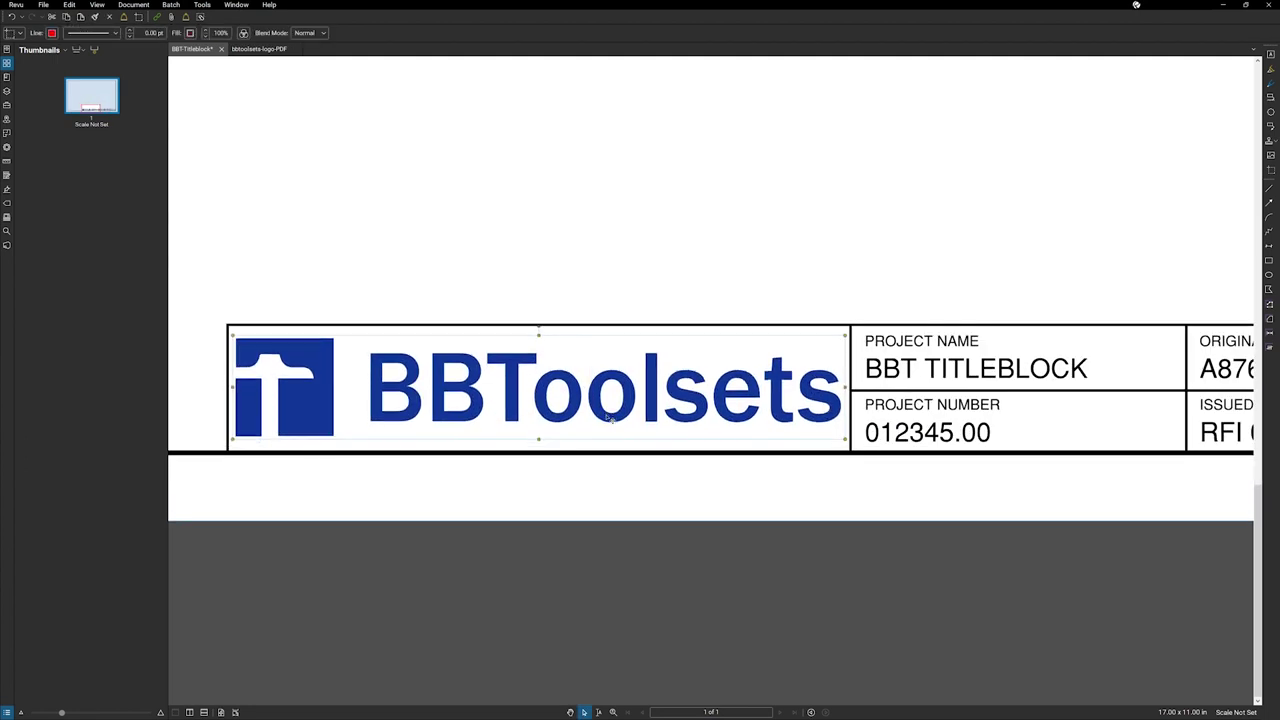
pyautogui.click(749, 249)
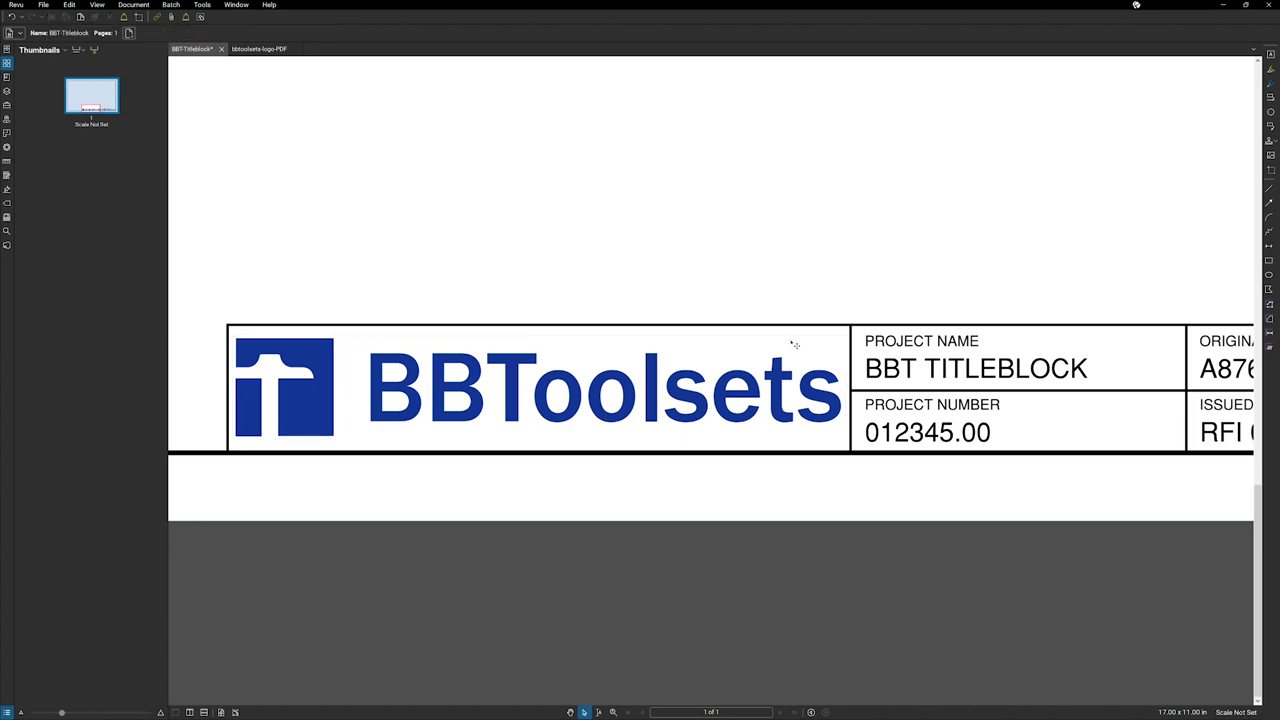
# Flatten the BBToolsets logo into the title block page.
pyautogui.scroll(2, 856, 421)
pyautogui.scroll(3, 856, 421)
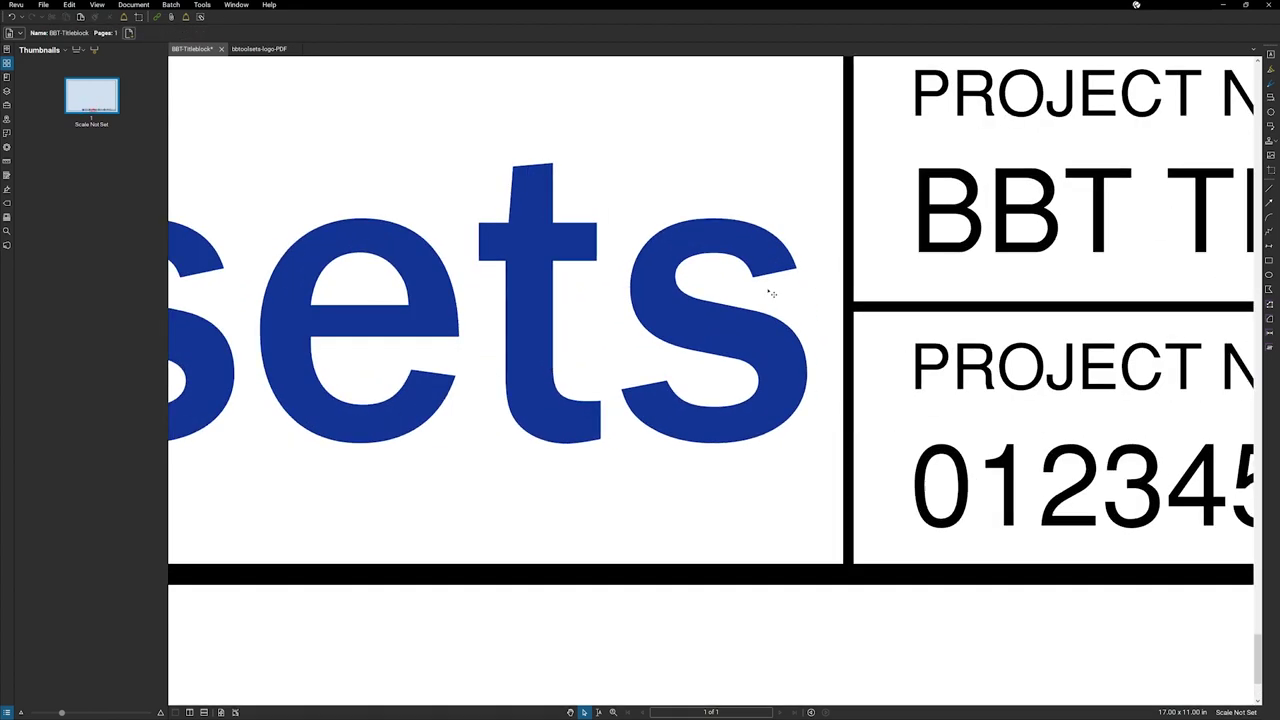
pyautogui.scroll(-5, 771, 293)
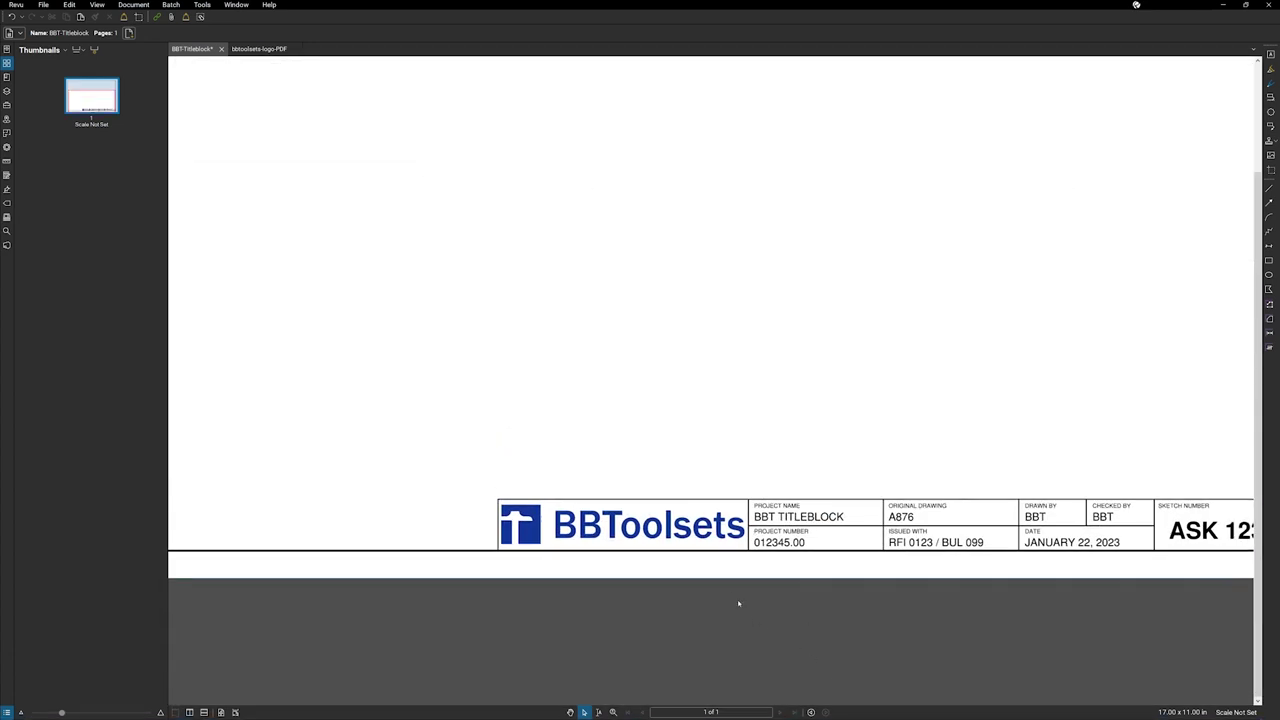
pyautogui.click(698, 536)
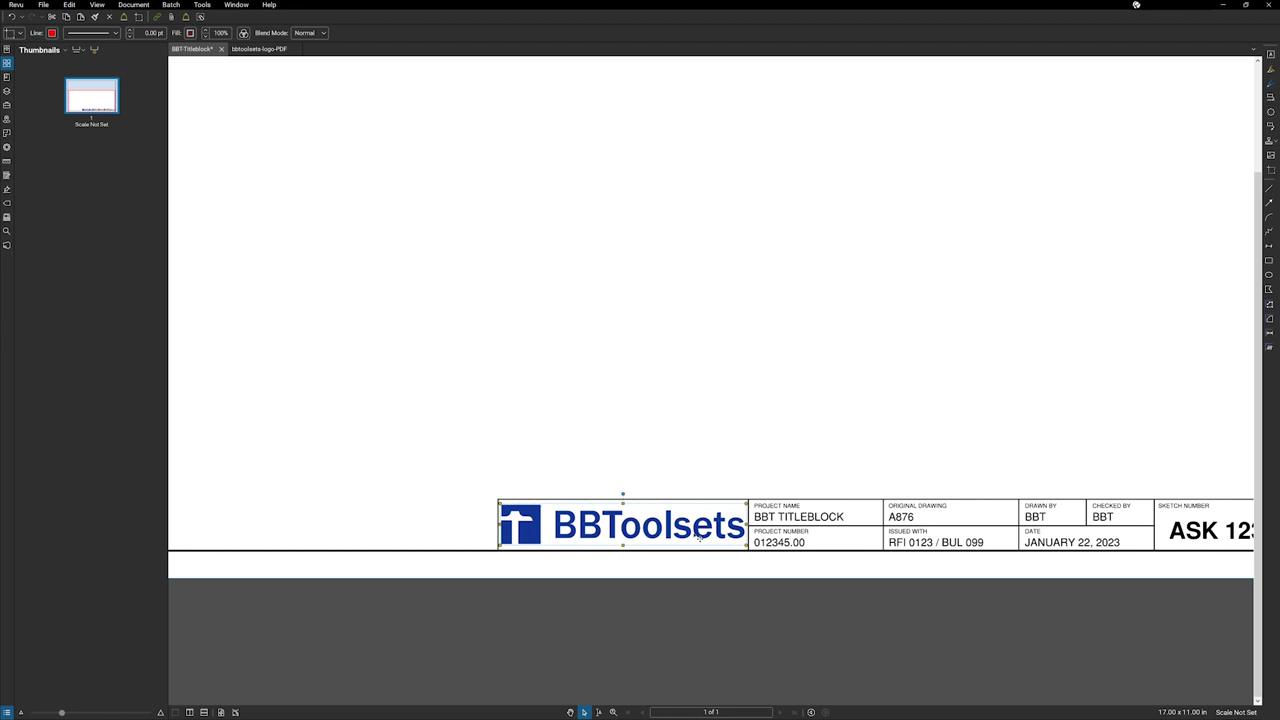
pyautogui.rightClick(698, 536)
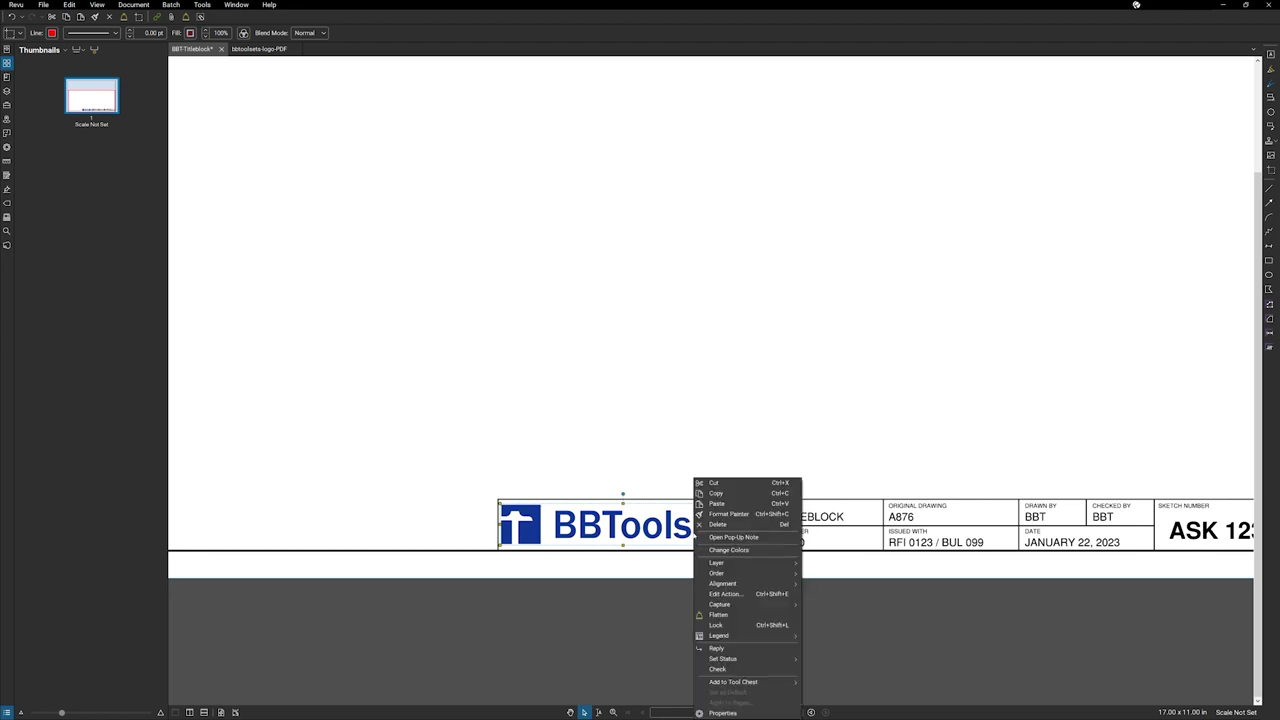
pyautogui.click(766, 615)
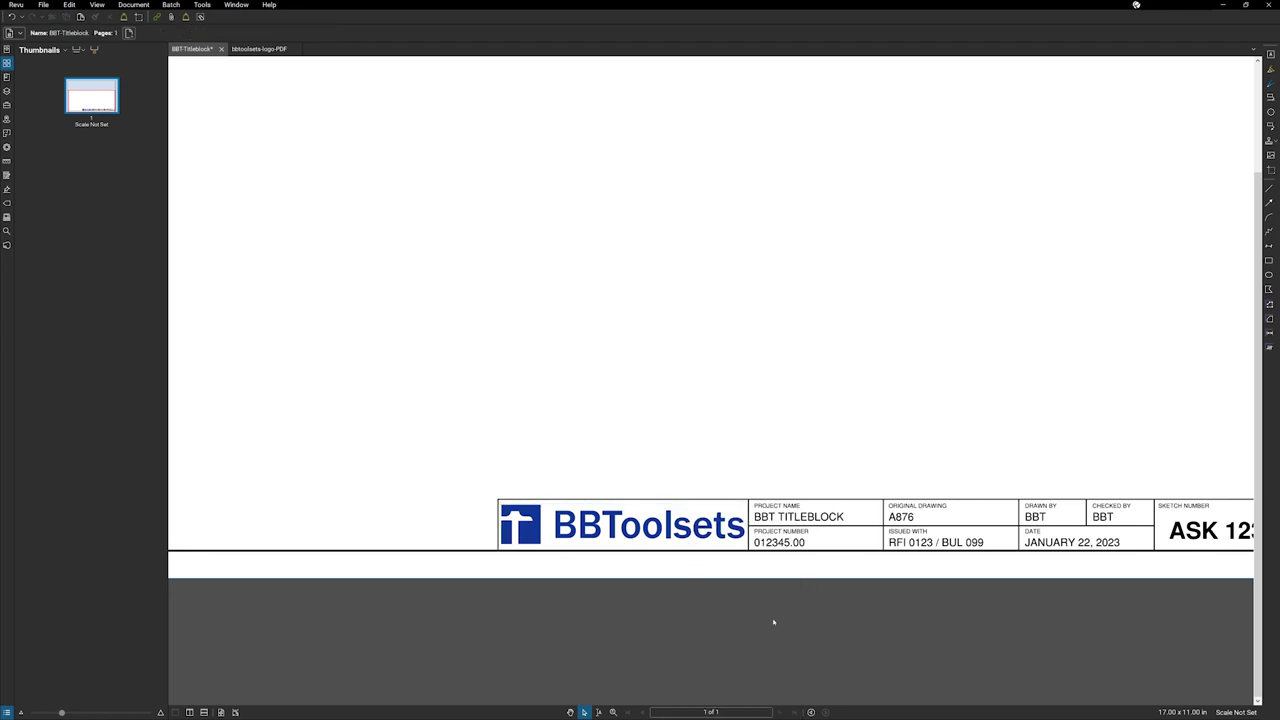
# Insert the photo IMG_1429.JPG and stretch it from the sheet's top-left corner down to the title block.
pyautogui.scroll(-4, 722, 564)
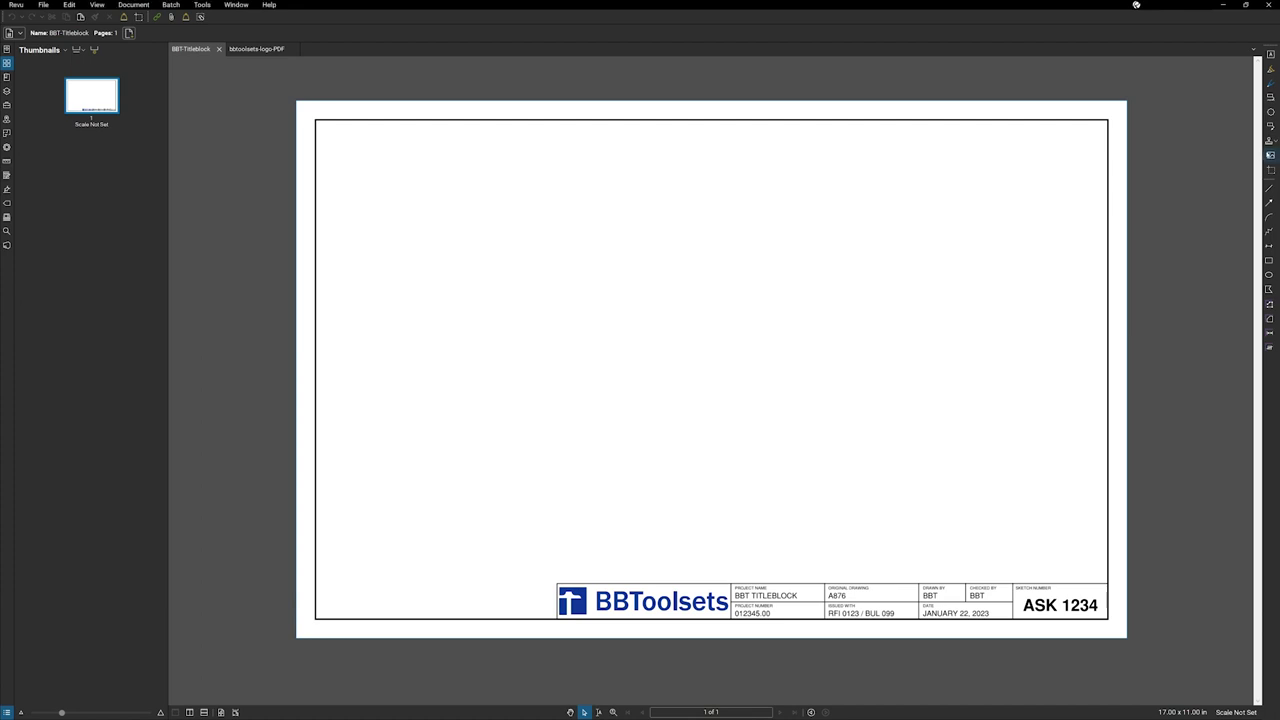
pyautogui.click(311, 83)
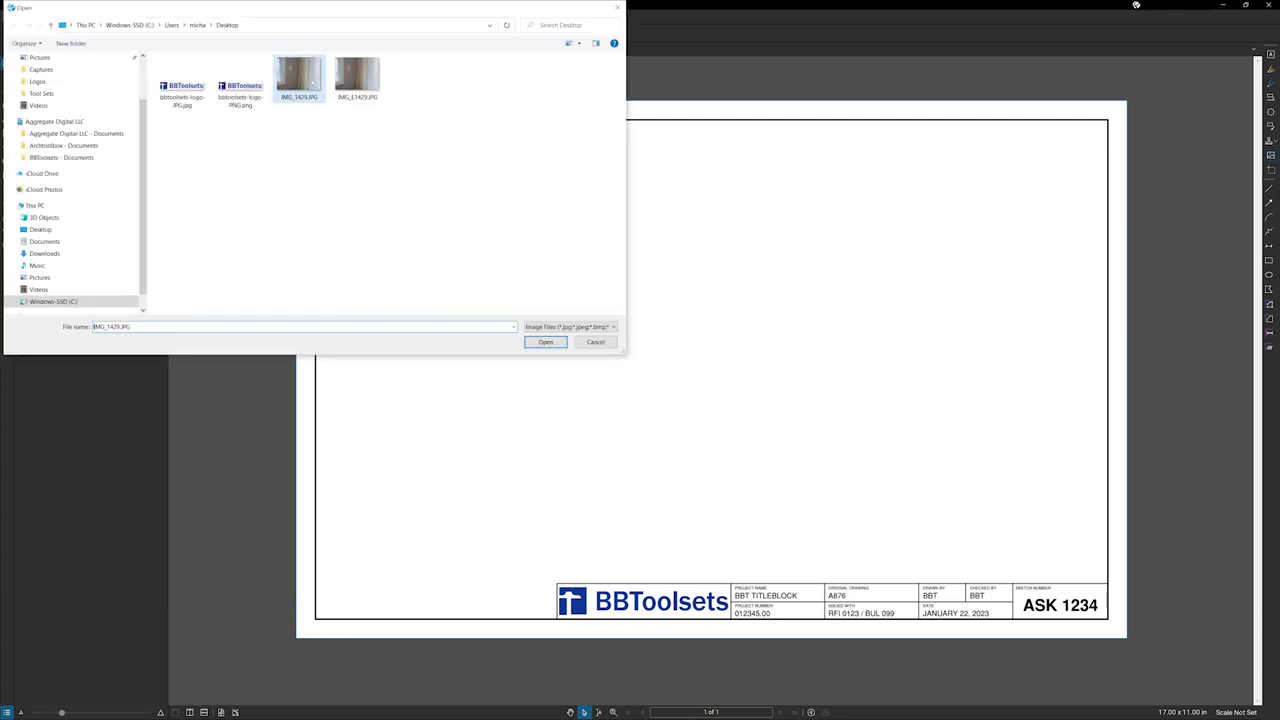
pyautogui.click(545, 342)
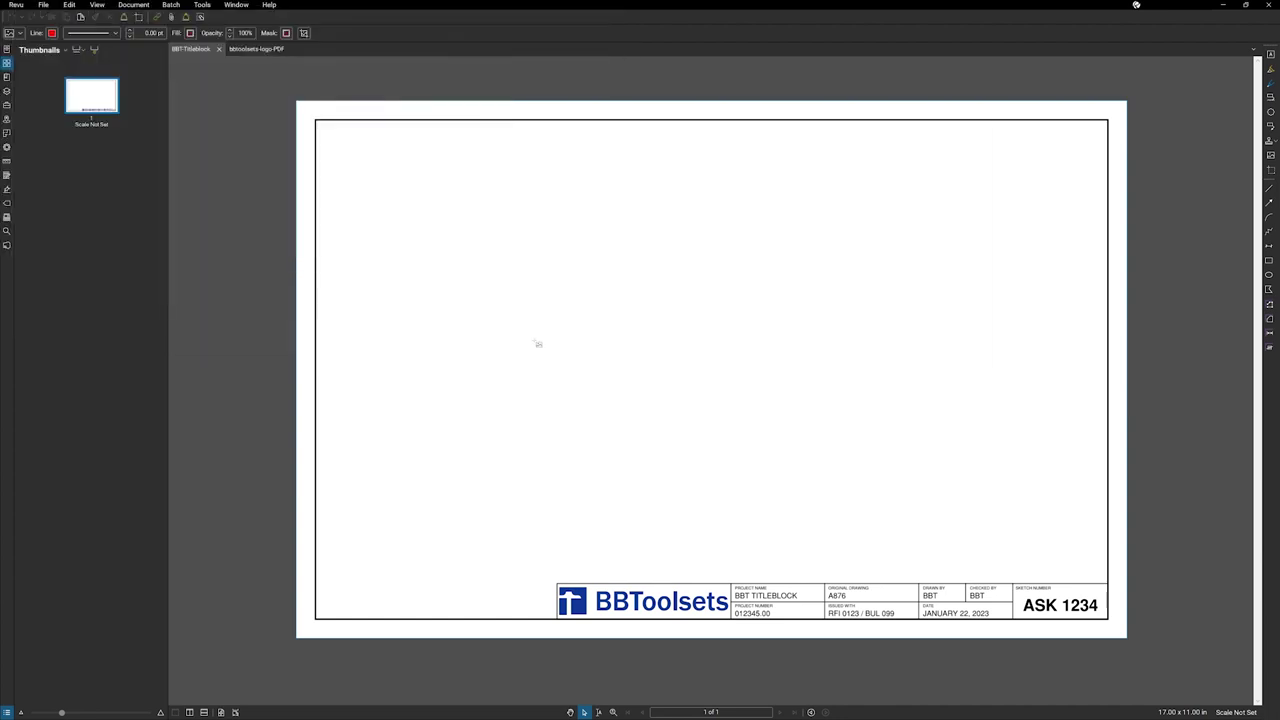
pyautogui.moveTo(318, 122); pyautogui.dragTo(981, 525)
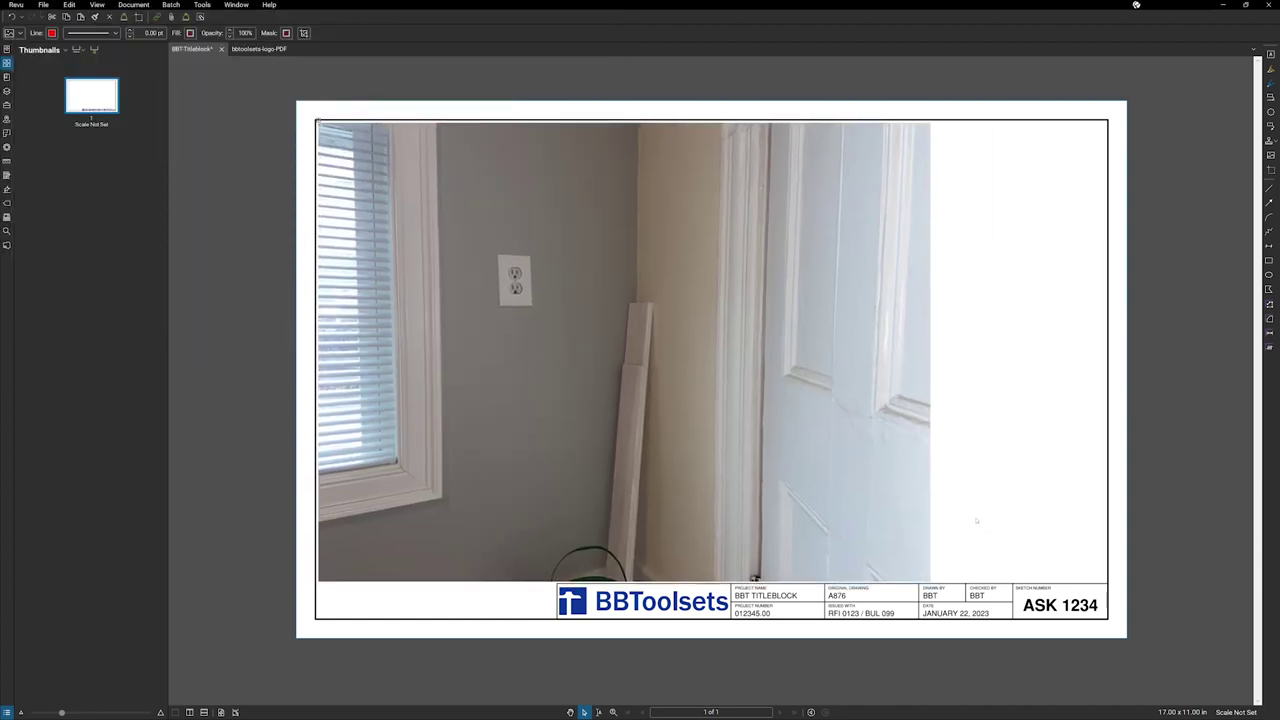
# Crop the room photo down to the area around the wall outlet.
pyautogui.click(570, 712)
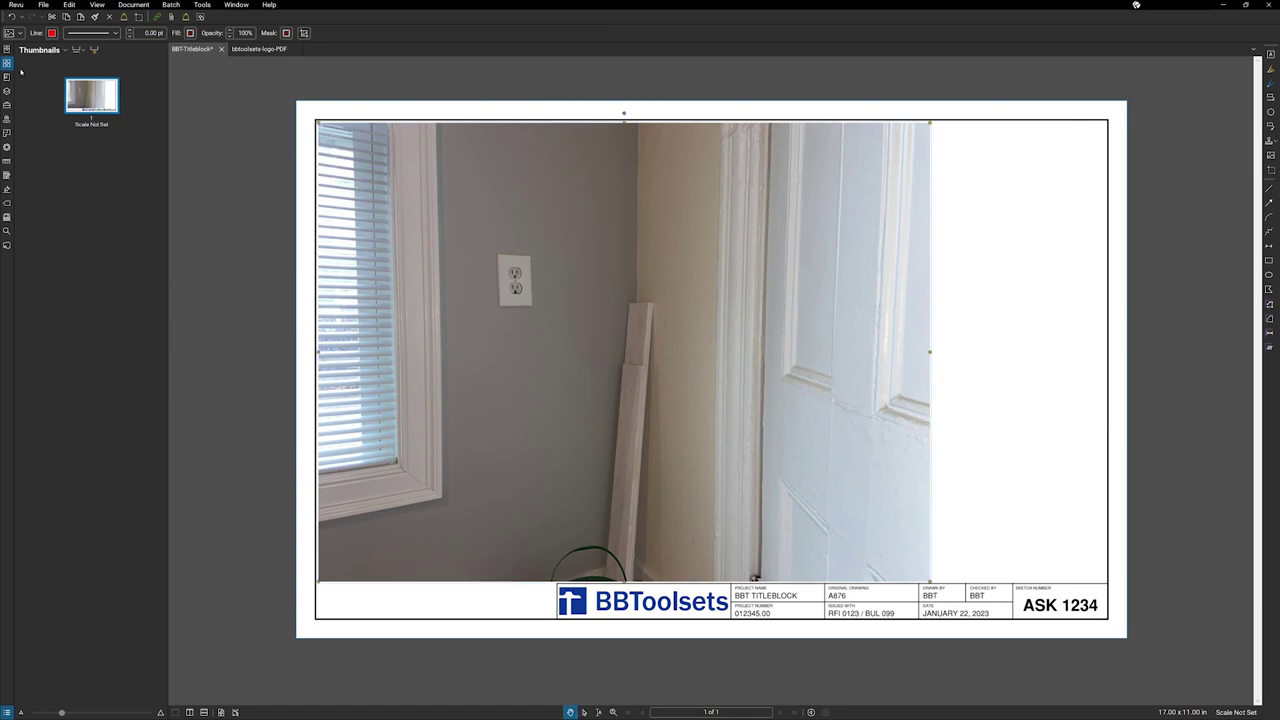
pyautogui.click(6, 146)
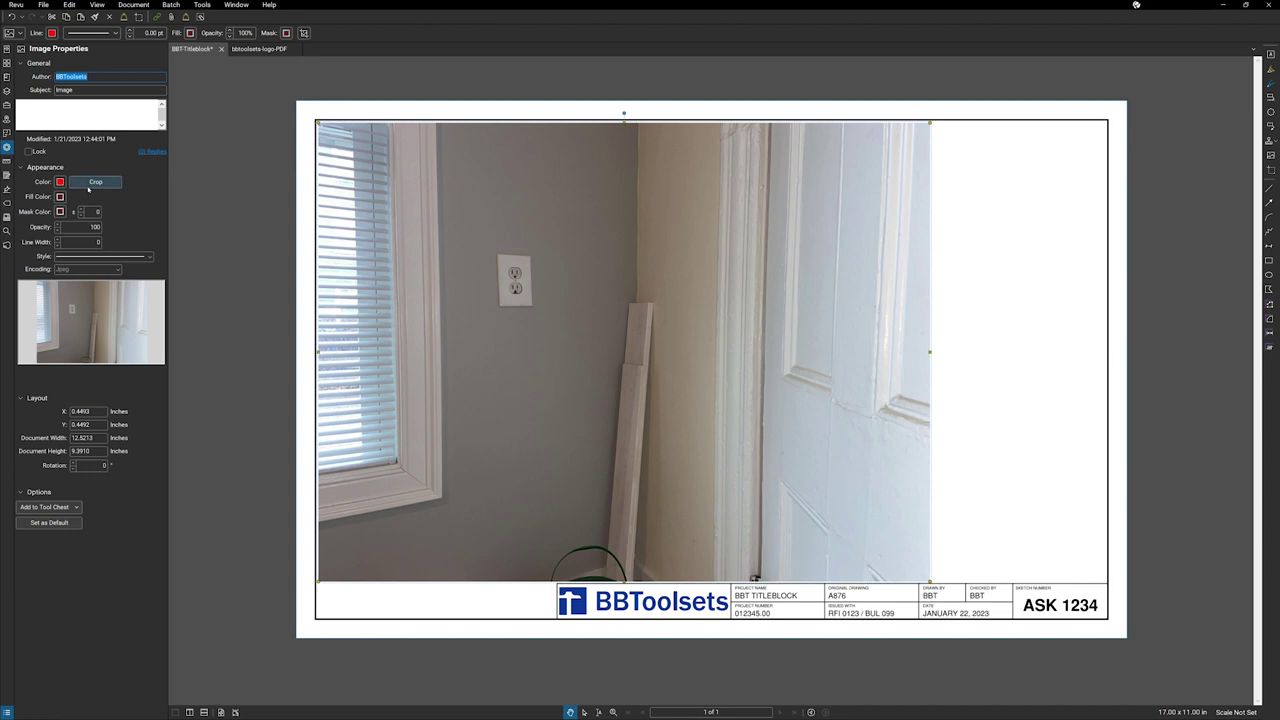
pyautogui.click(89, 186)
pyautogui.rightClick(451, 171)
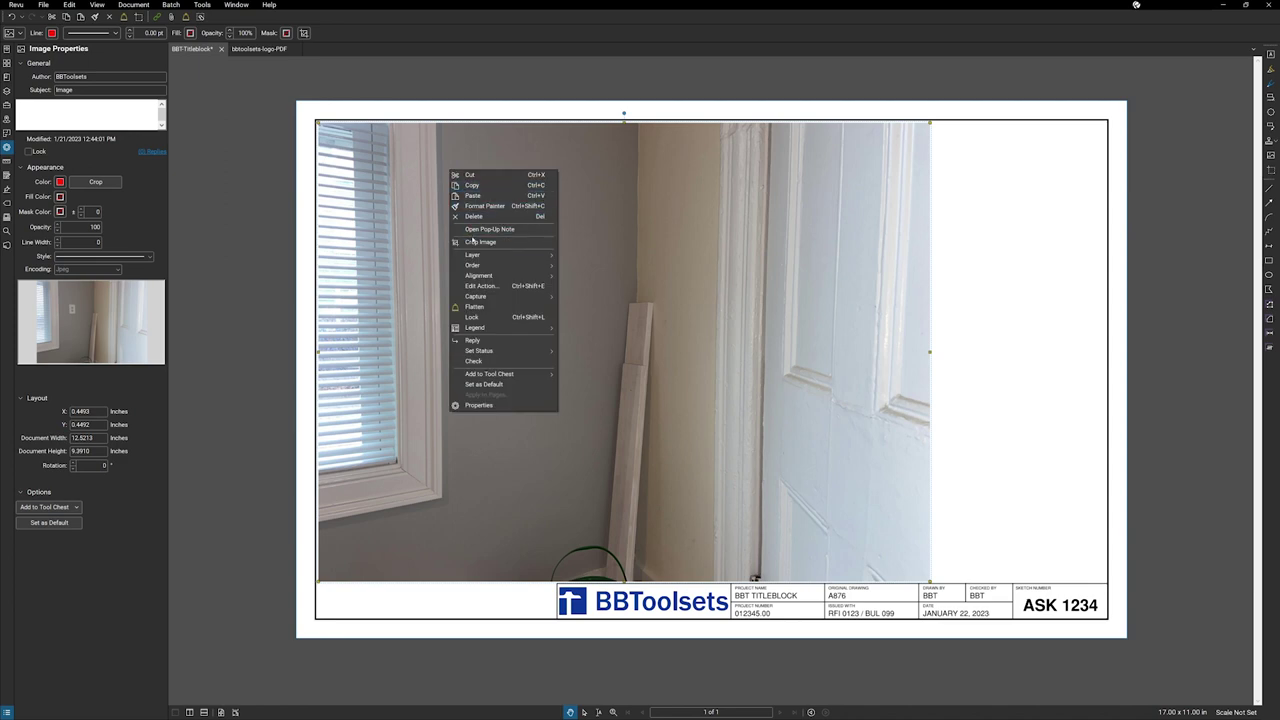
pyautogui.click(473, 241)
pyautogui.moveTo(398, 132); pyautogui.dragTo(681, 486)
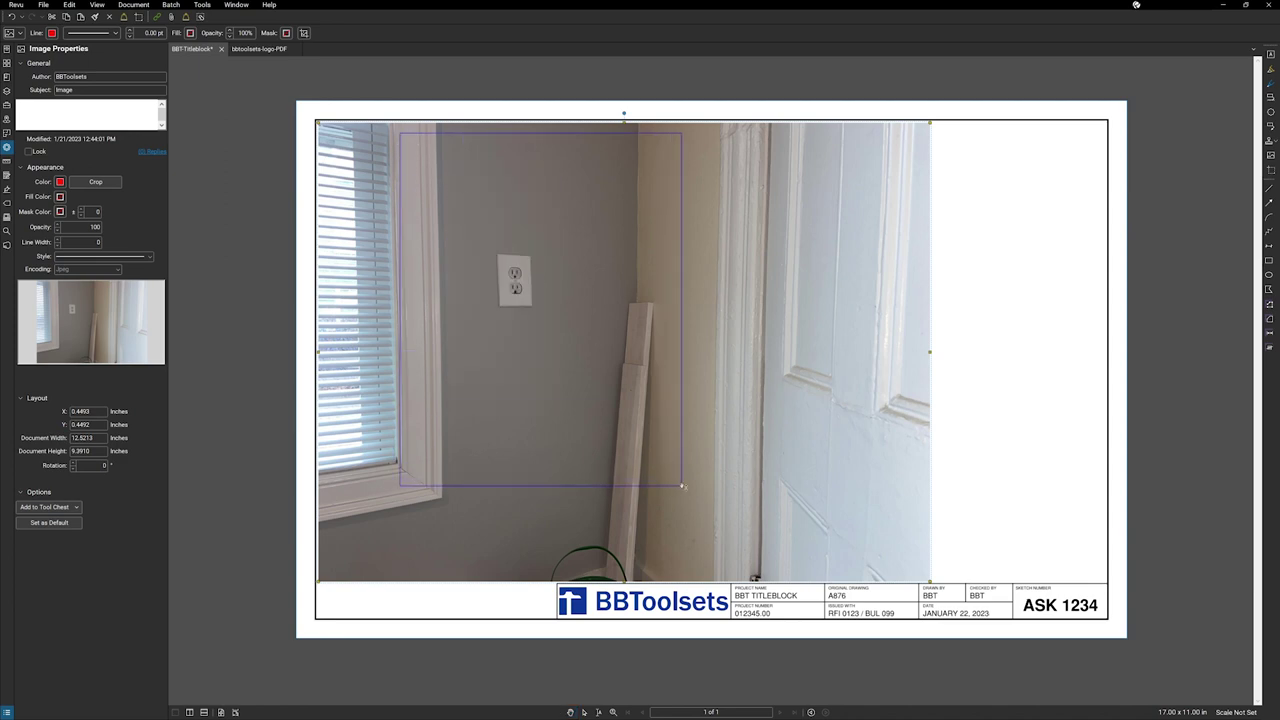
pyautogui.click(623, 280)
# Shift the cropped picture left and enlarge it from its corner.
pyautogui.moveTo(616, 260); pyautogui.dragTo(550, 261)
pyautogui.moveTo(617, 488); pyautogui.dragTo(706, 566)
pyautogui.click(748, 547)
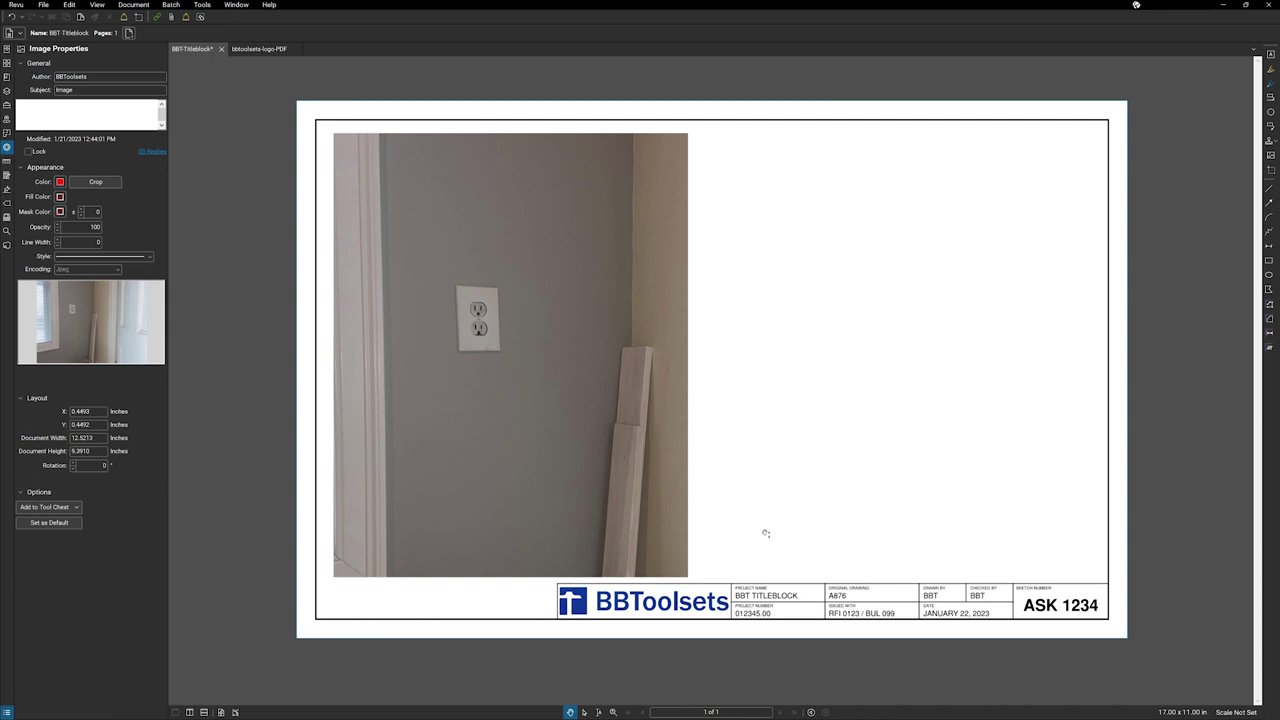
# Add a red callout from the Tool Chest with its arrow on the outlet, reading 'Replace the outlet'.
pyautogui.click(6, 49)
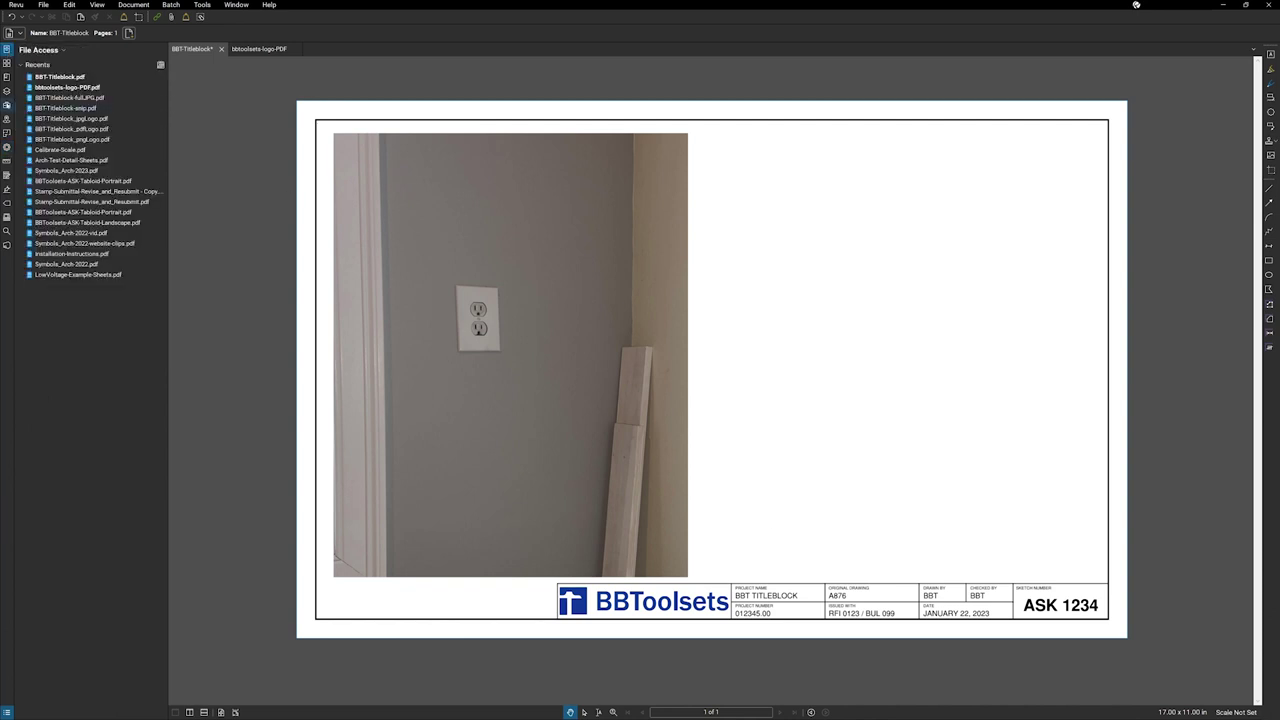
pyautogui.click(6, 104)
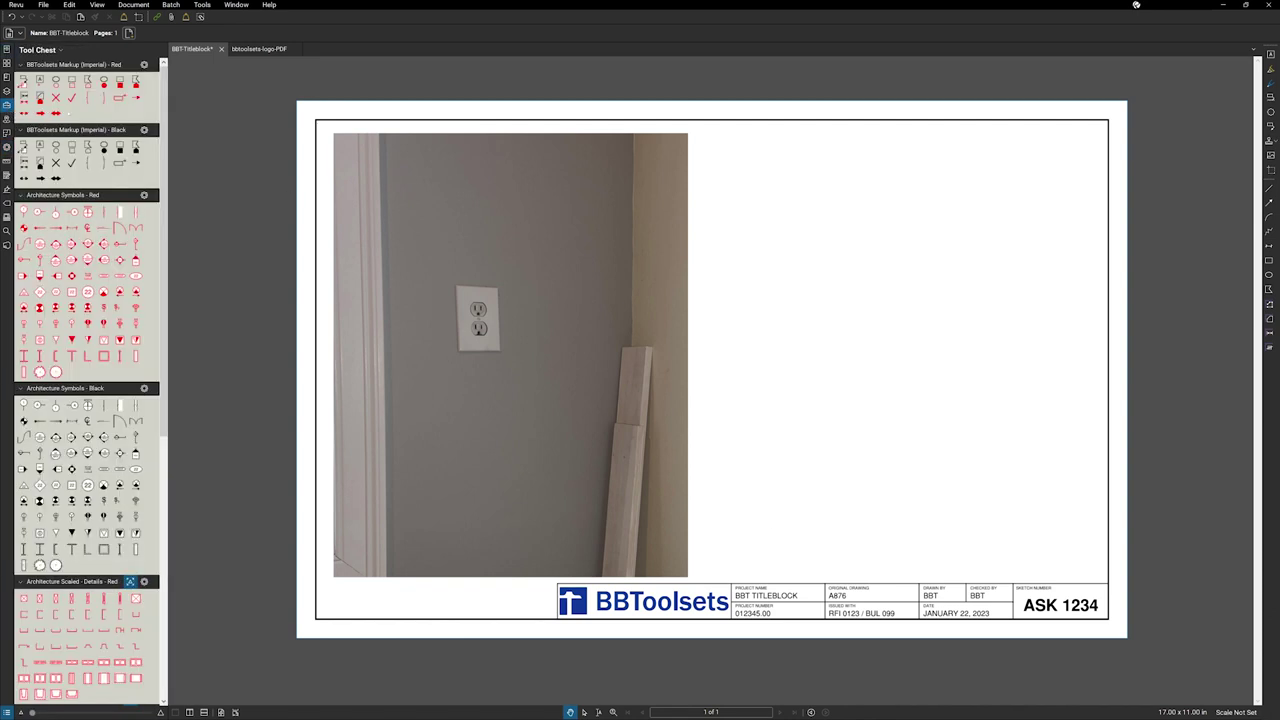
pyautogui.click(23, 81)
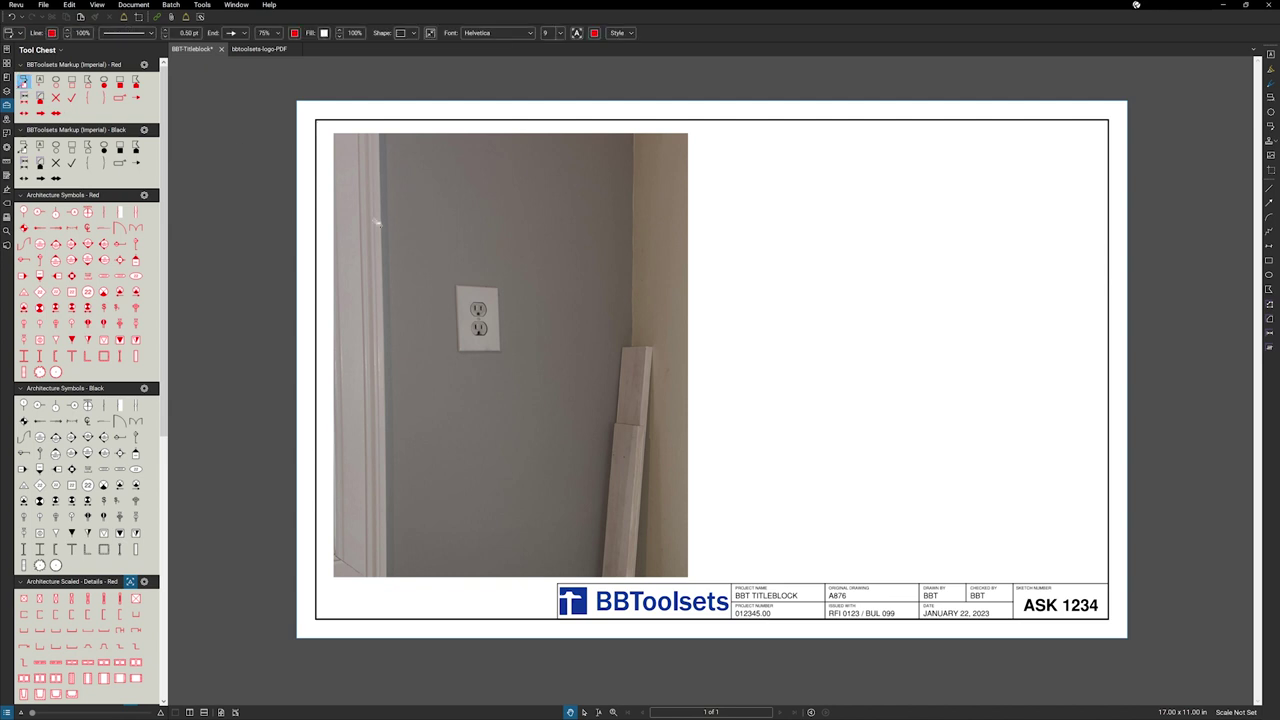
pyautogui.click(493, 321)
pyautogui.click(727, 268)
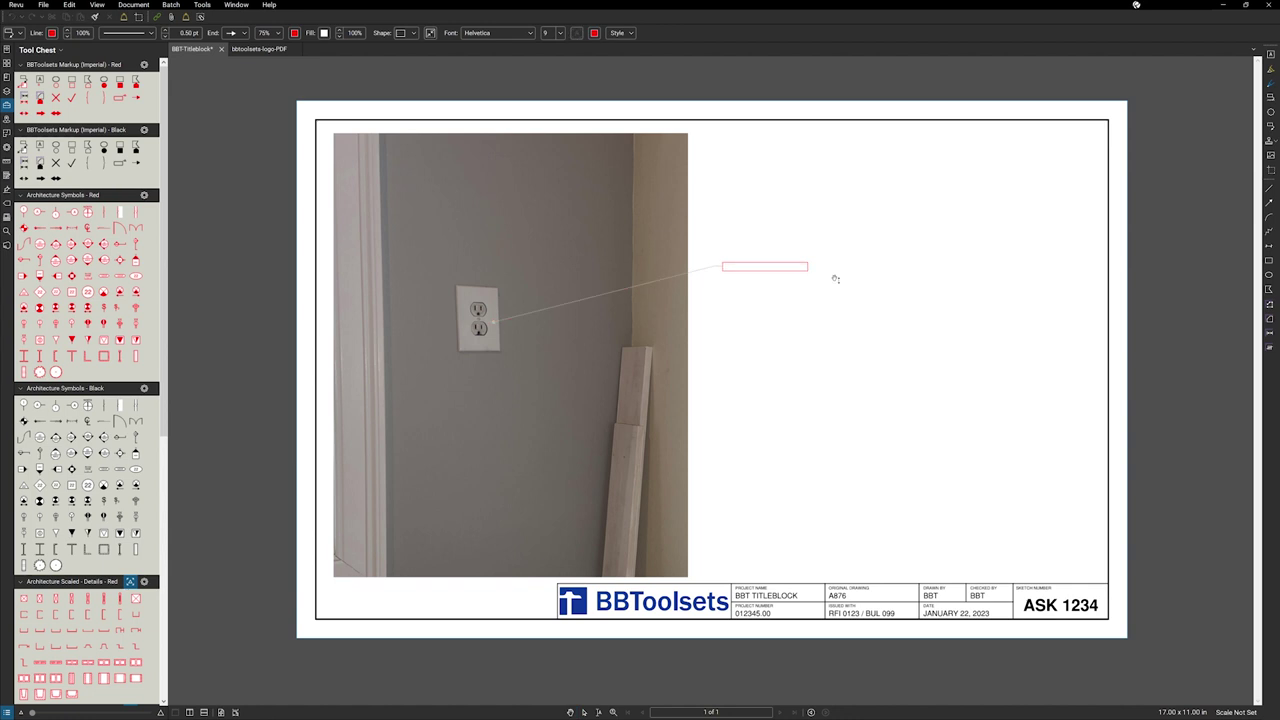
pyautogui.write('Rea')
pyautogui.press('Escape')
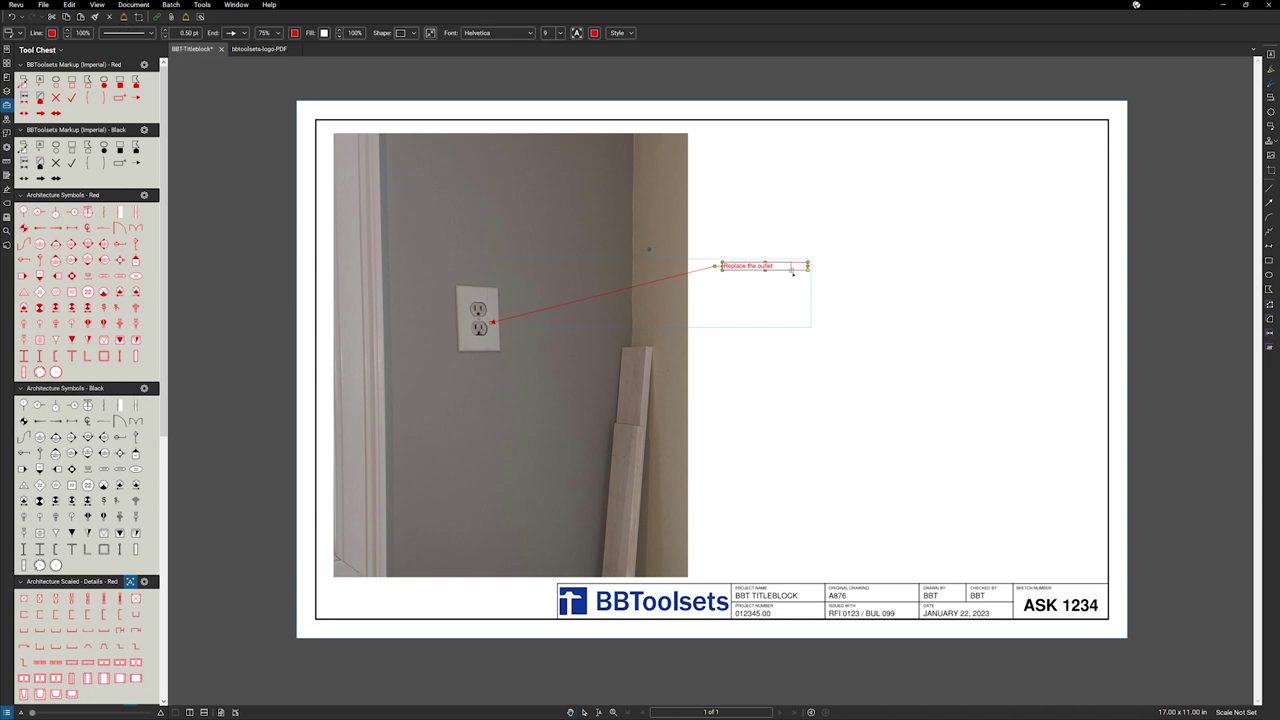
# Make the callout box taller and narrower and set its text size to 20.
pyautogui.moveTo(808, 268); pyautogui.dragTo(786, 284)
pyautogui.click(786, 292)
pyautogui.hotkey('alt', 'l')
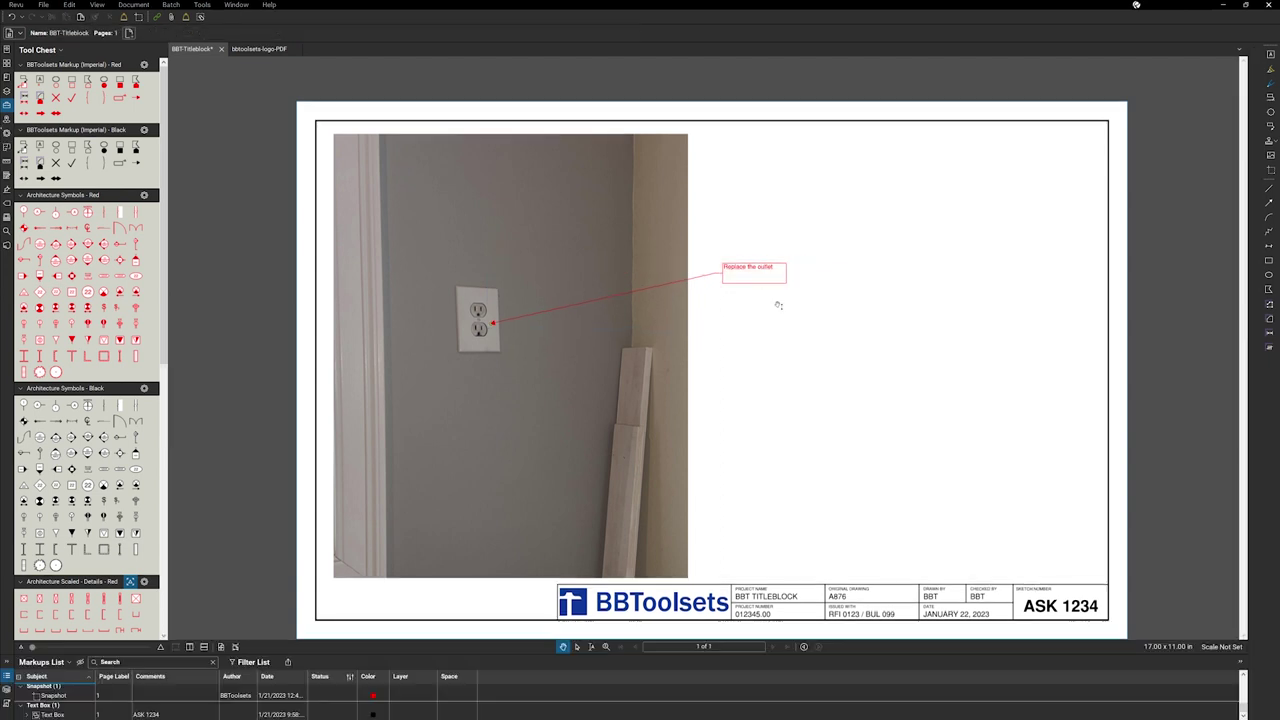
pyautogui.click(765, 280)
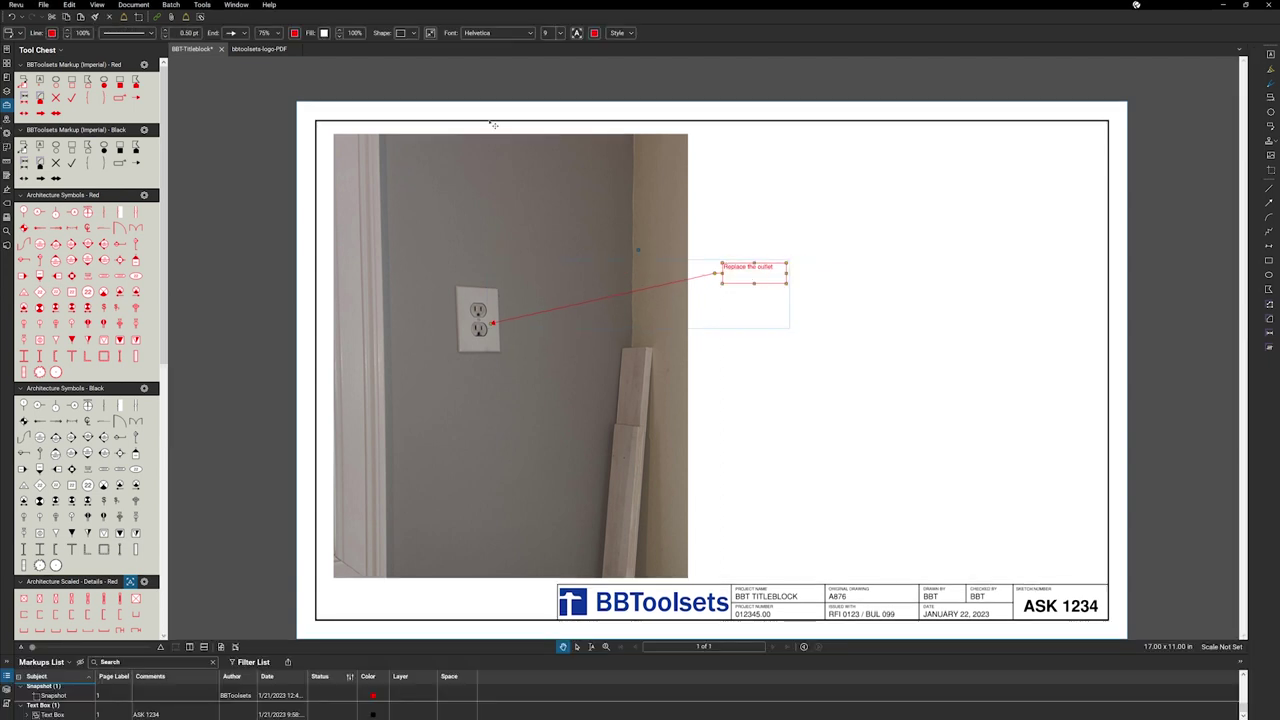
pyautogui.click(559, 33)
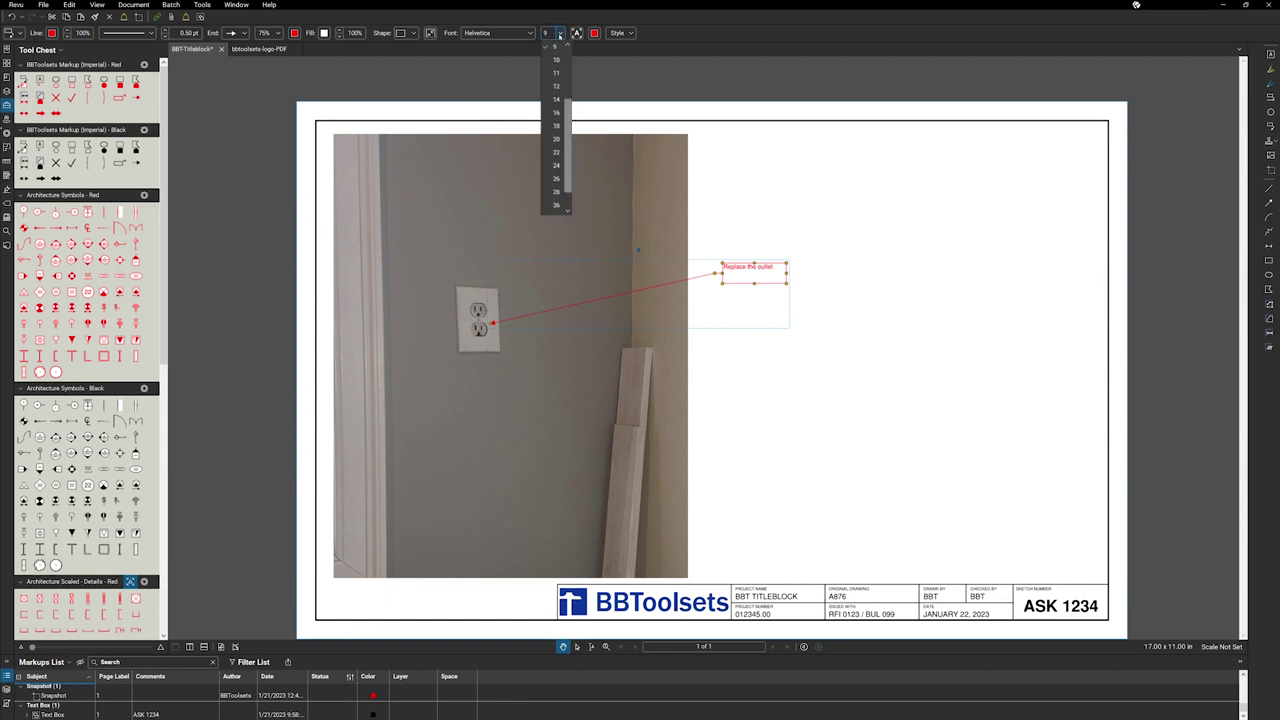
pyautogui.click(556, 138)
pyautogui.click(845, 241)
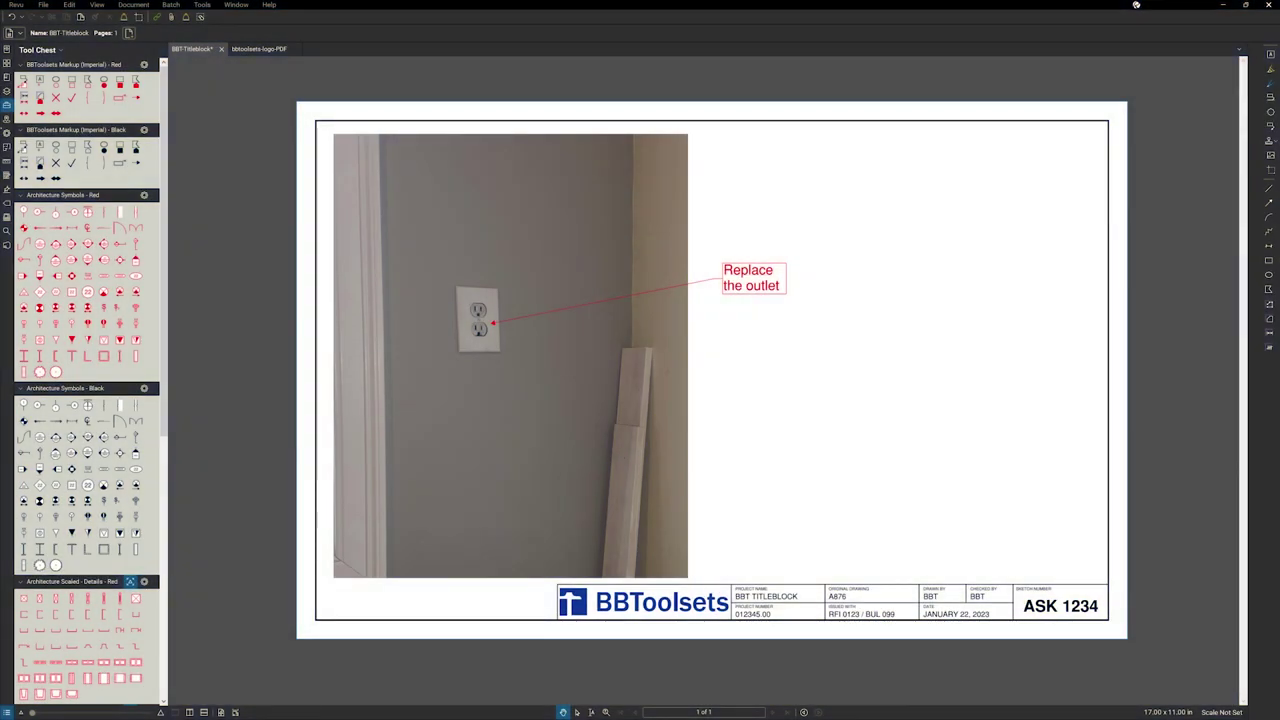
# Snapshot the region covering the photo and callout to copy it.
pyautogui.click(201, 17)
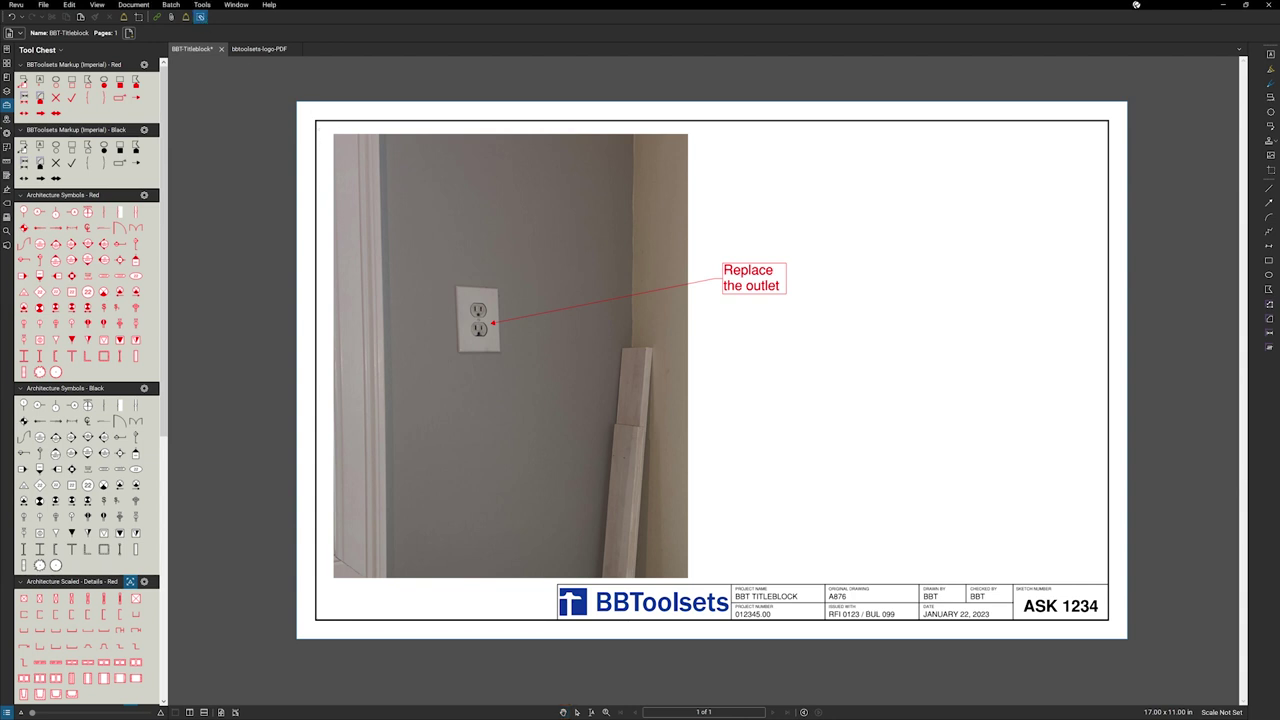
pyautogui.moveTo(320, 124); pyautogui.dragTo(794, 581)
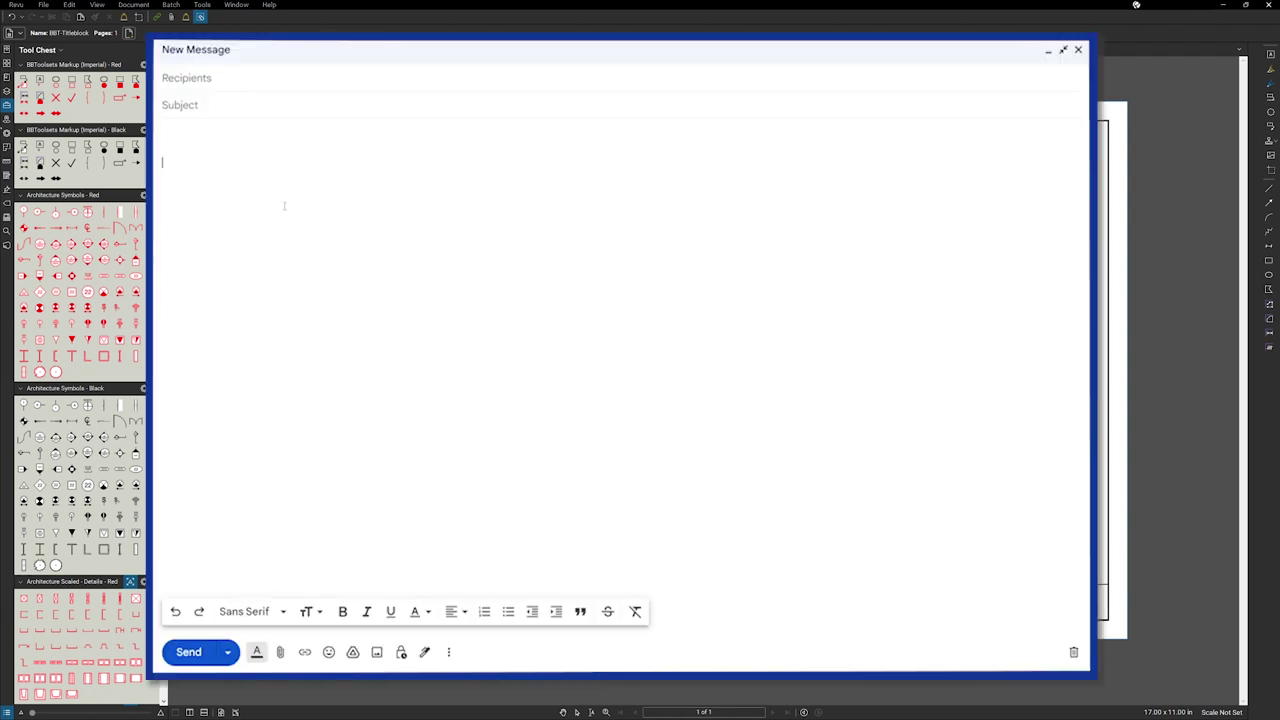
# Paste the copied snapshot into the Gmail message body with Ctrl+V.
pyautogui.click(277, 189)
pyautogui.hotkey('ctrl', 'v')
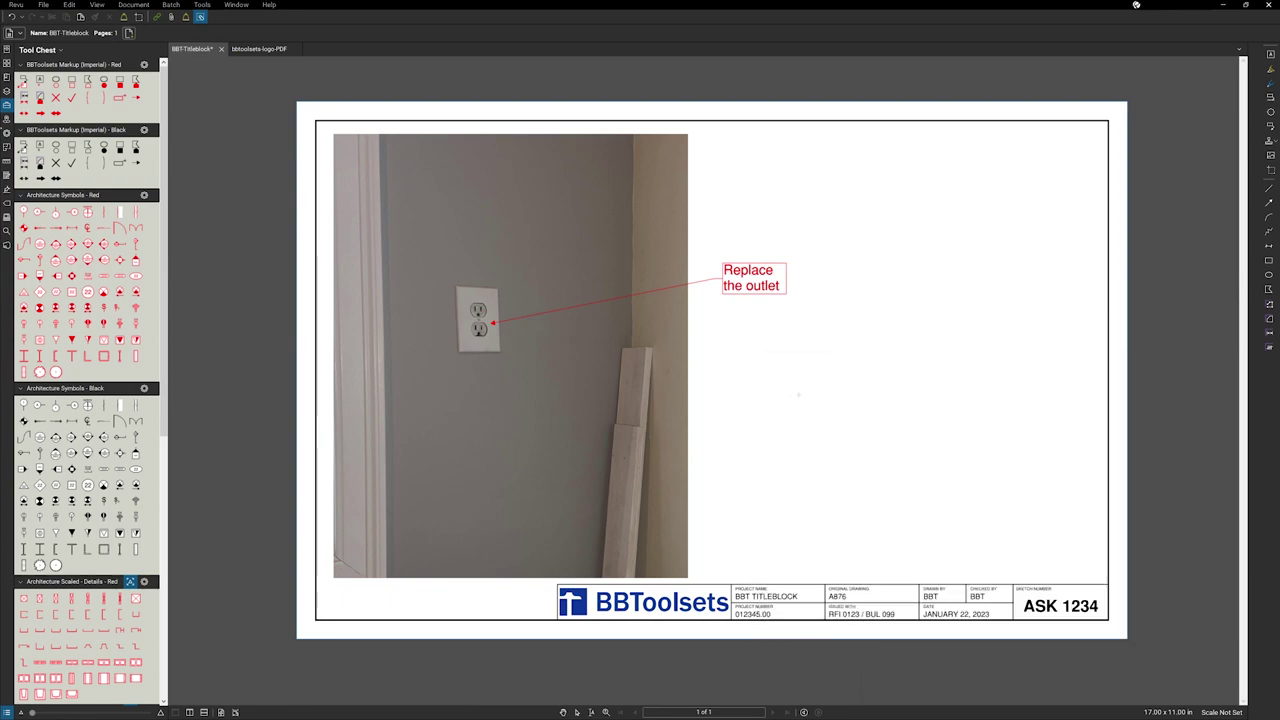
# Snip the screen region showing the outlet photo and its callout.
pyautogui.press('ctrl+Print')
pyautogui.moveTo(320, 126)
pyautogui.mouseDown()
pyautogui.moveTo(630, 378)
pyautogui.moveTo(802, 550)
pyautogui.moveTo(793, 584)
pyautogui.mouseUp()
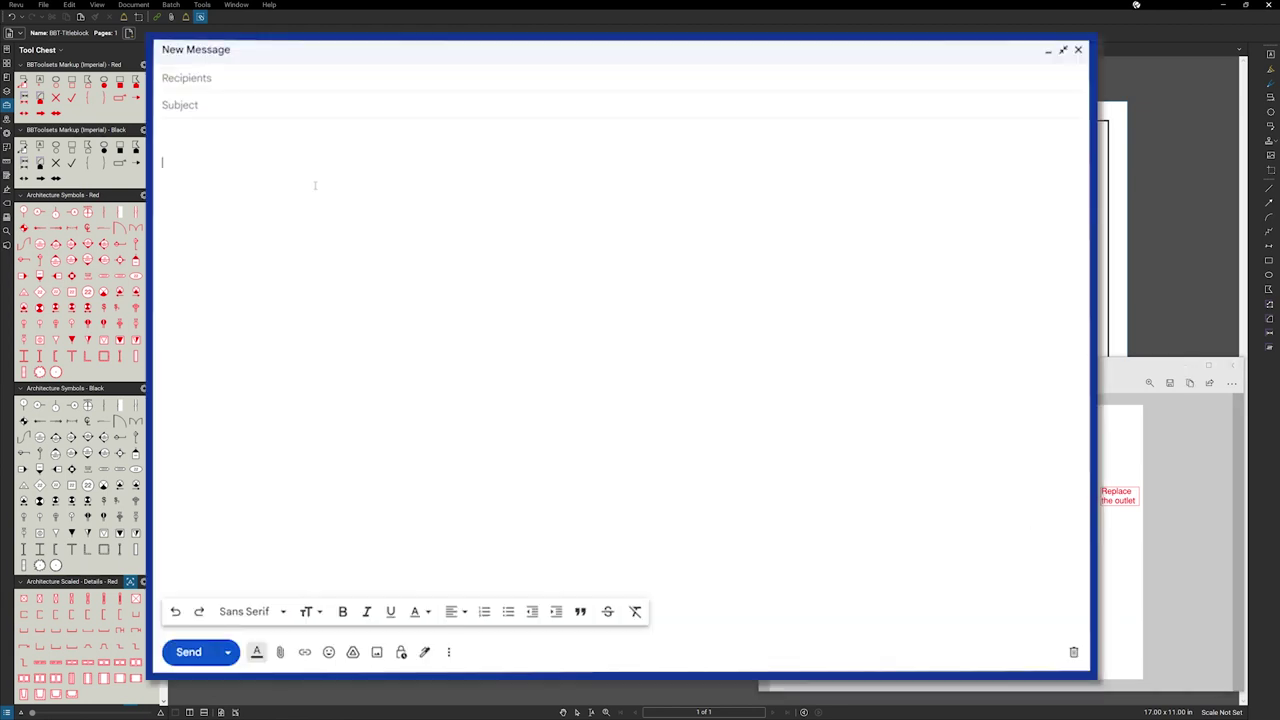
# Paste the snip into the Gmail compose body from the context menu.
pyautogui.rightClick(307, 162)
pyautogui.click(400, 302)
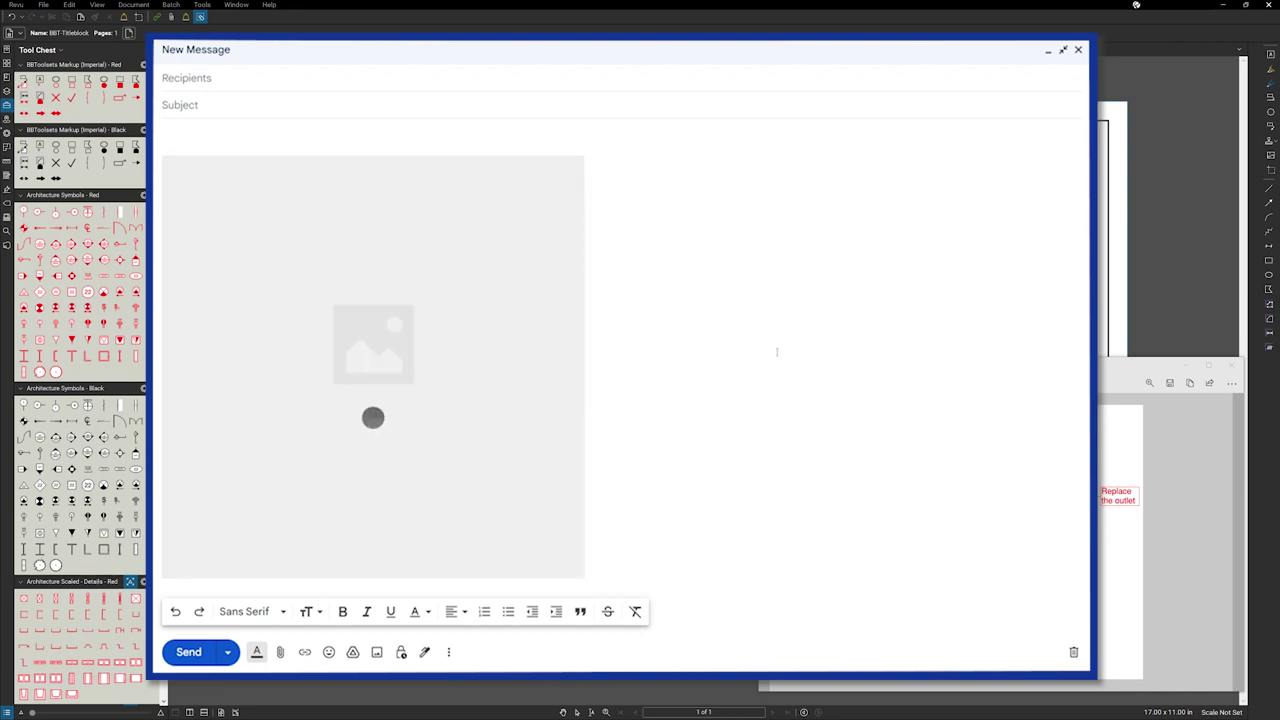